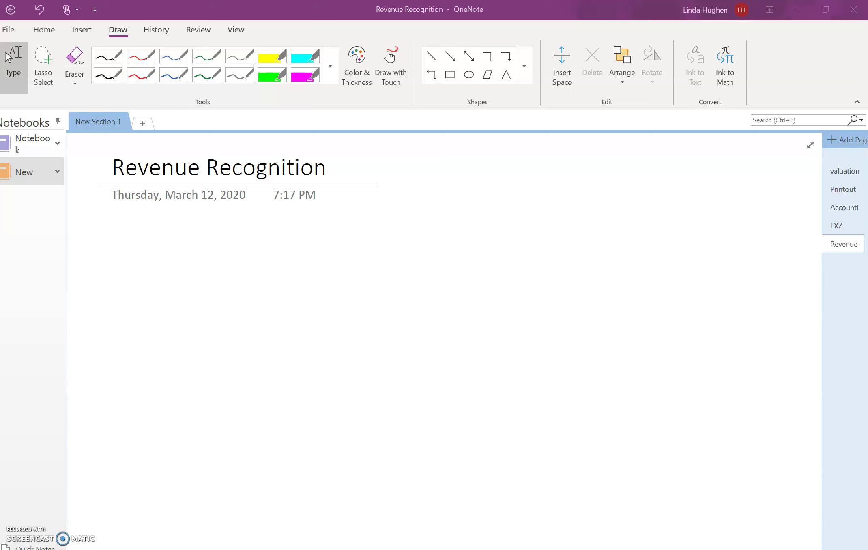
- Show slide 1 of Ch18.pptx, the New Revenue Recognition Standard overview, in PowerPoint
key("alt+Tab")
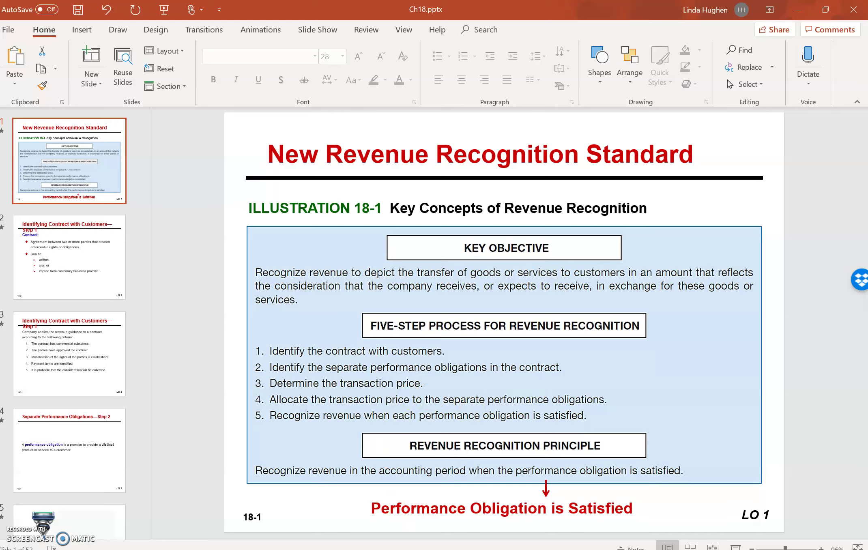
mouse_move(397, 549)
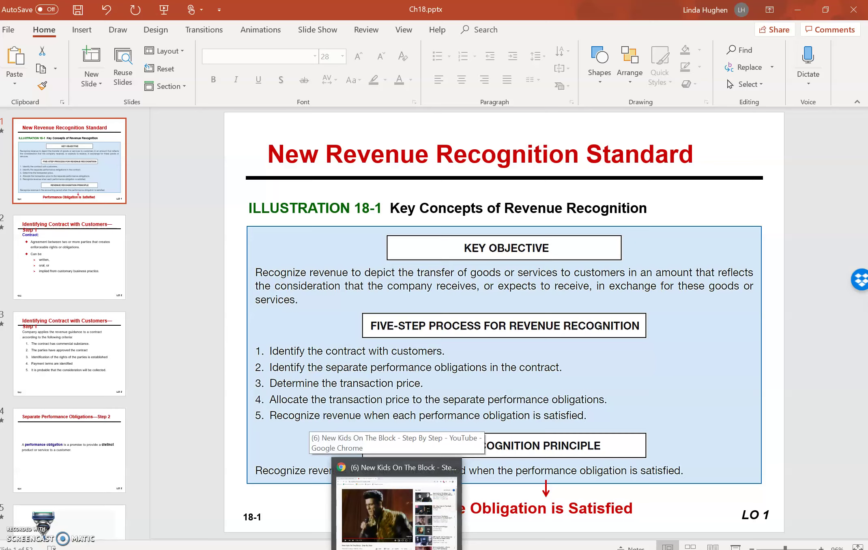
- Resume the Step By Step video, toggle mute a few times, and pause it at 3:15 with sound on
left_click(397, 527)
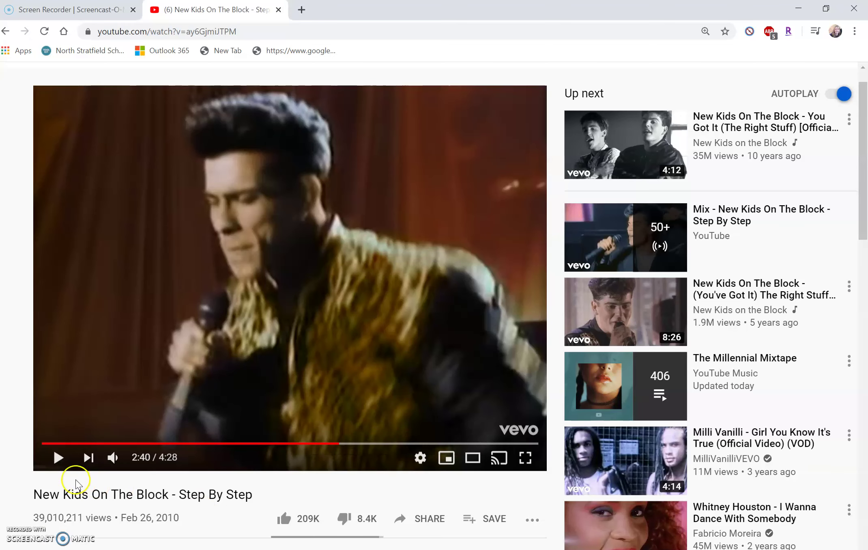
left_click(58, 458)
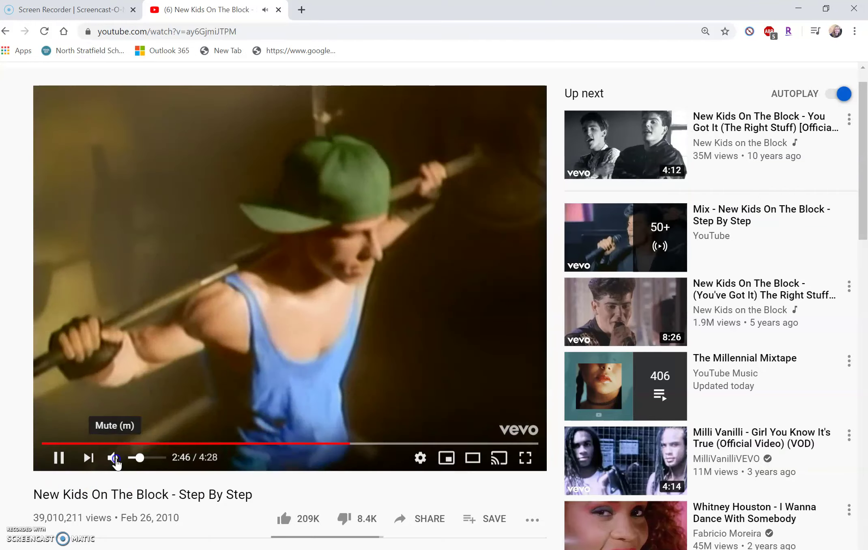
left_click(115, 461)
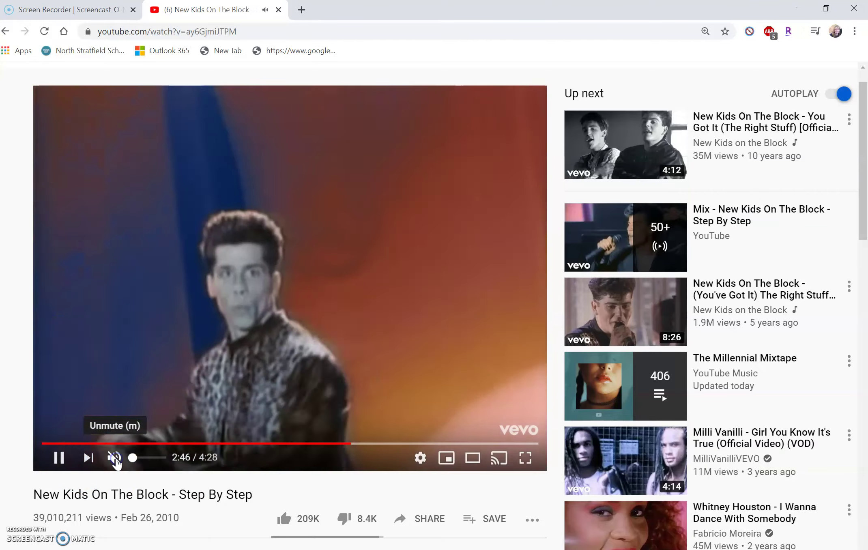
left_click(115, 461)
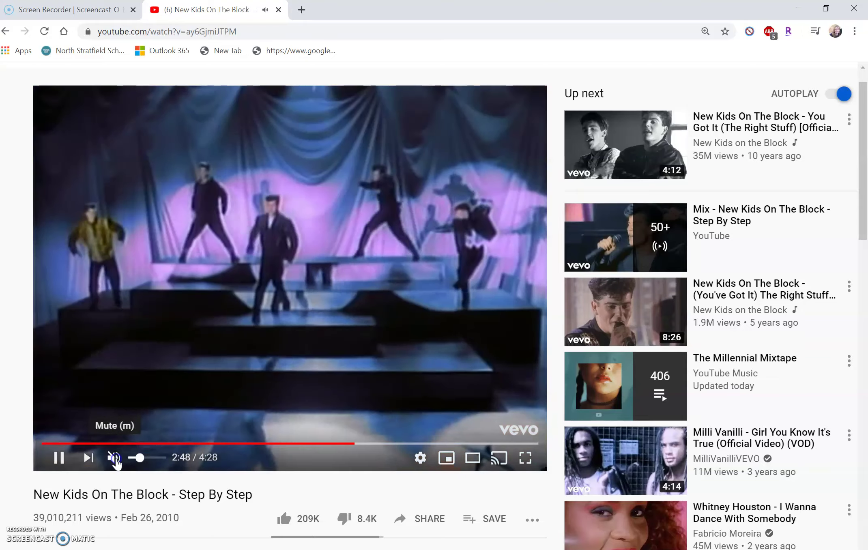
left_click(114, 460)
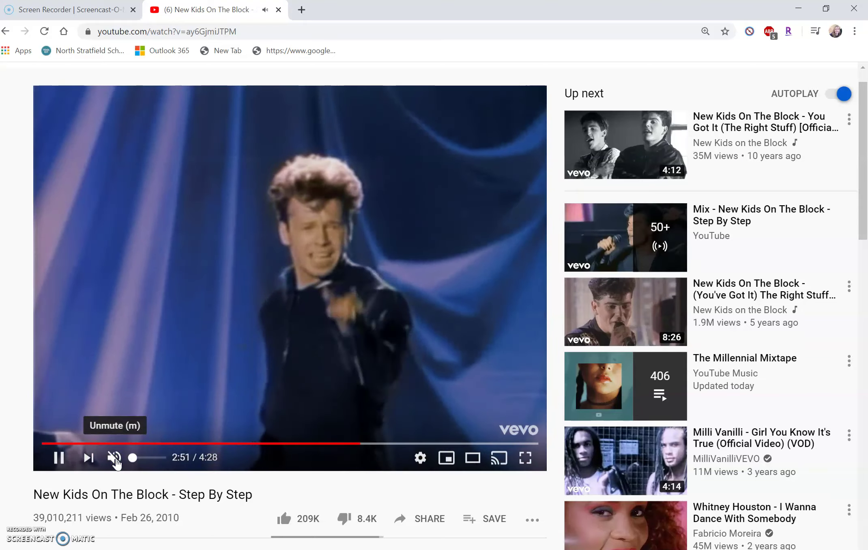
left_click(115, 460)
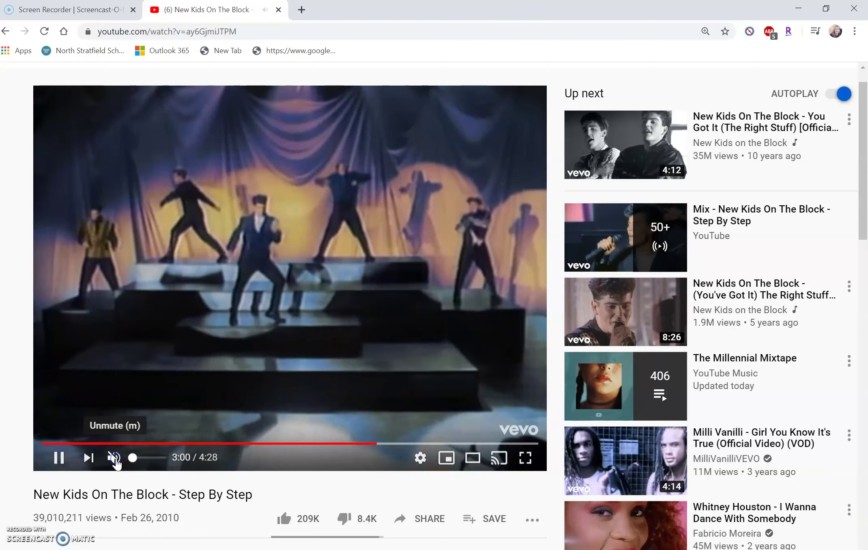
left_click(115, 459)
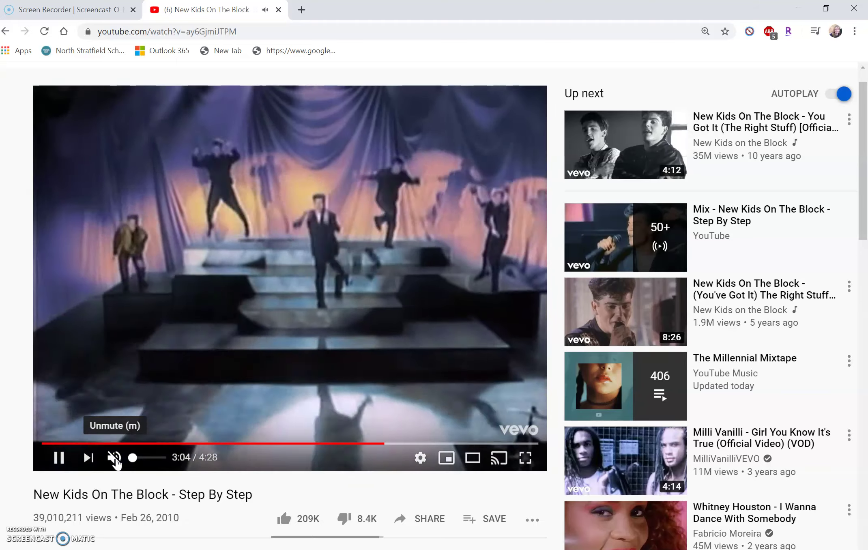
left_click(115, 459)
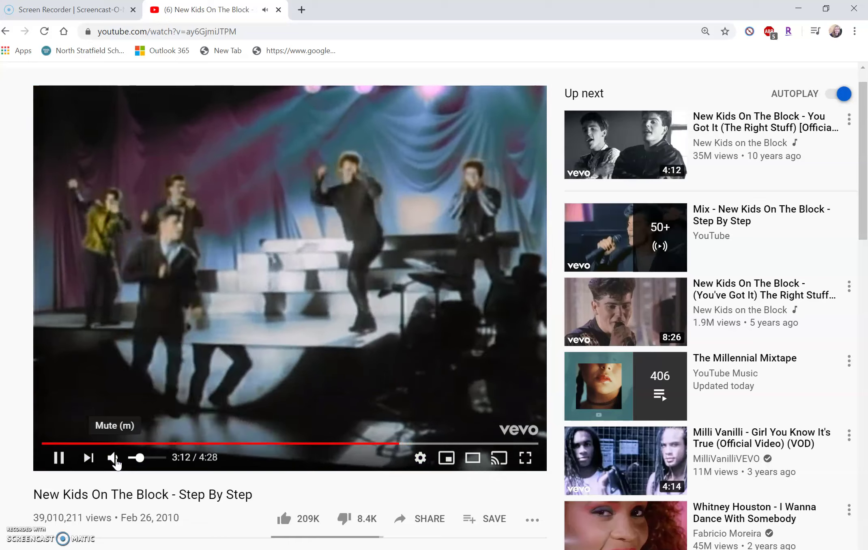
left_click(73, 458)
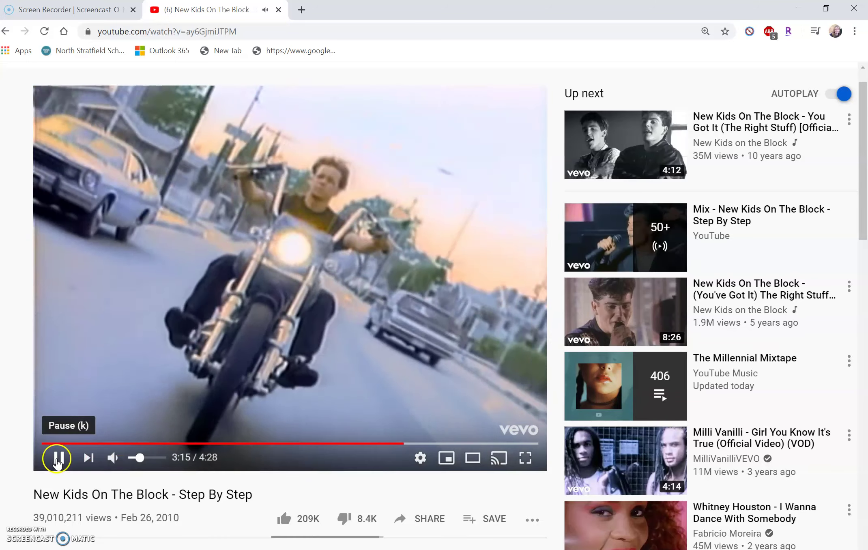
left_click(58, 457)
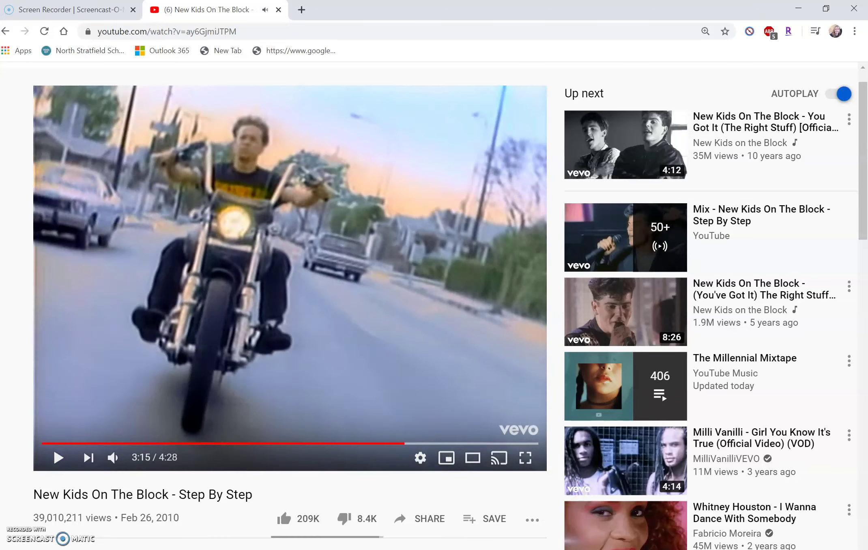
- Show slide 2 on contracts with customers, with a quick look at the OneNote notes page
left_click(547, 520)
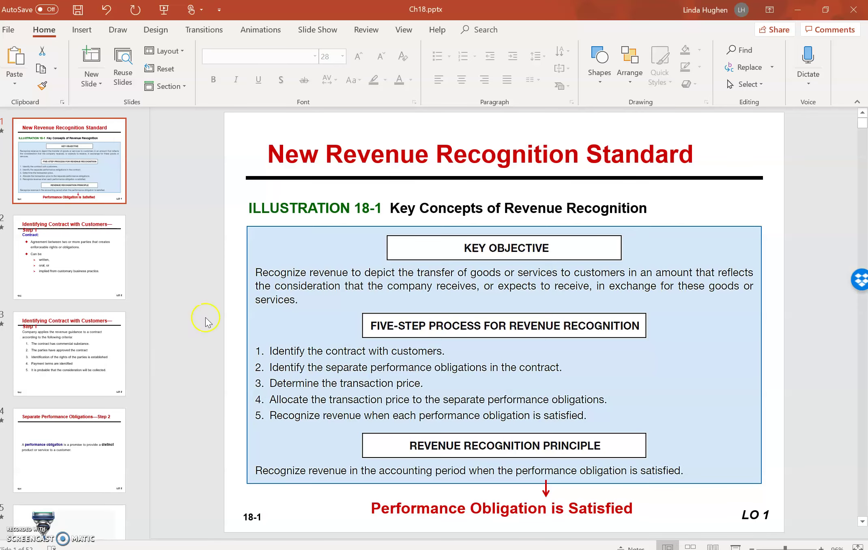
left_click(85, 251)
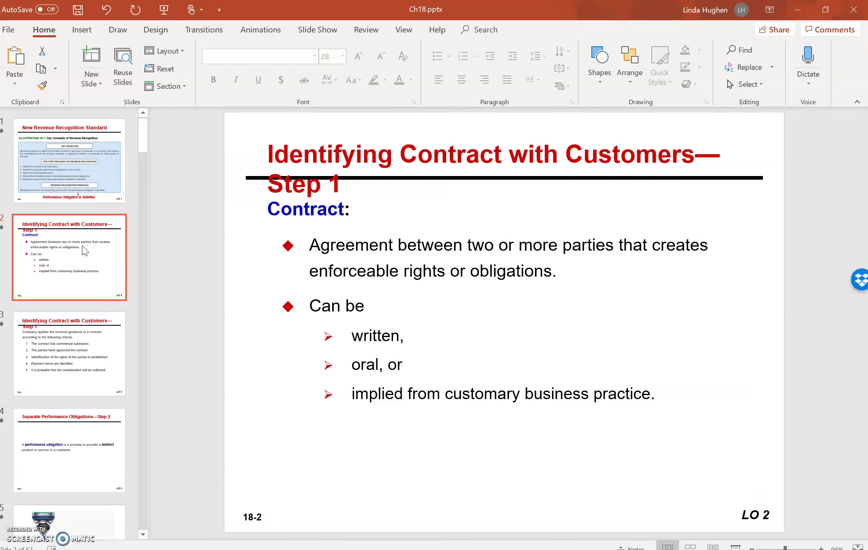
left_click(330, 548)
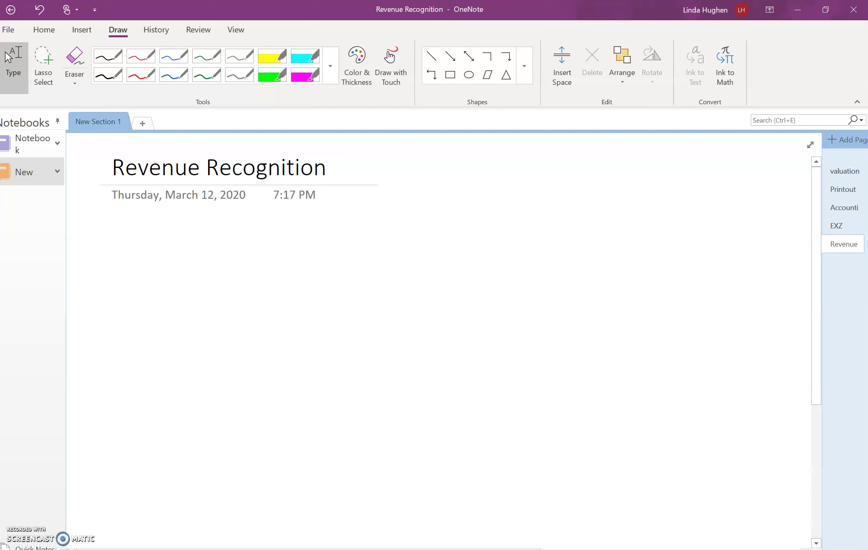
key("super+o")
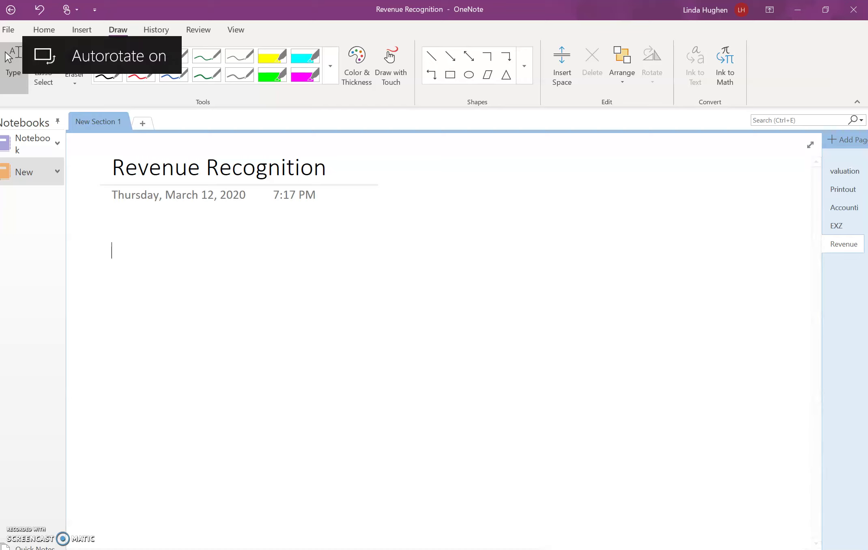
- Show slide 3 listing the contract criteria, then return to the OneNote Revenue Recognition page
key("alt+Tab")
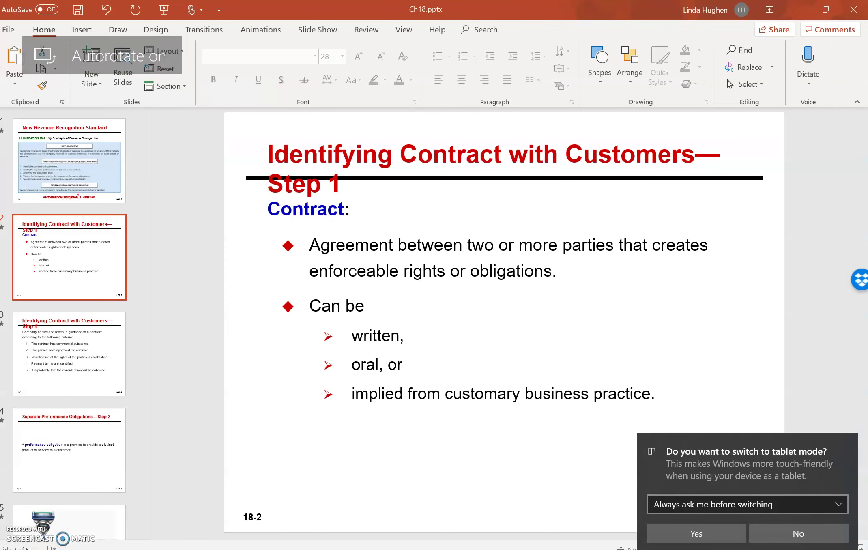
left_click(69, 353)
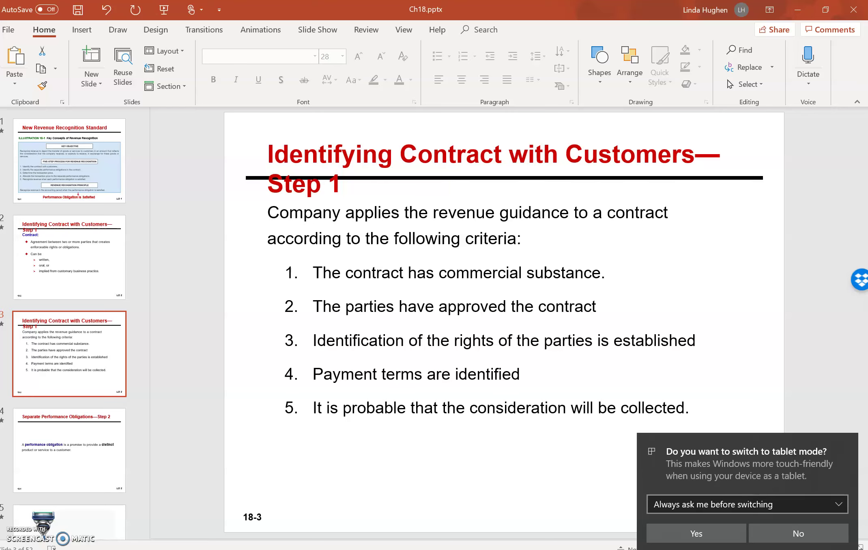
key("alt+Tab")
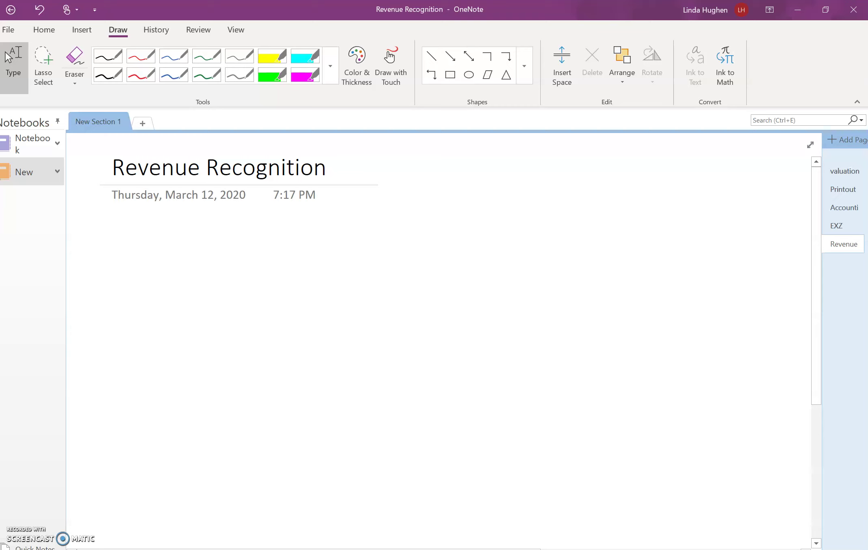
- Handwrite 'Step 1: Identify the contract' below the page title
mouse_move(115, 232)
left_mouse_down()
mouse_move(105, 252)
mouse_move(119, 254)
left_mouse_up()
mouse_move(112, 241)
left_mouse_down()
mouse_move(142, 236)
mouse_move(165, 251)
mouse_move(247, 244)
mouse_move(254, 236)
mouse_move(278, 260)
left_mouse_up()
left_click(176, 246)
left_click(209, 240)
left_click(252, 228)
left_click_drag(299, 226, 297, 246)
left_click_drag(293, 236, 315, 245)
mouse_move(317, 239)
left_mouse_down()
mouse_move(364, 236)
mouse_move(370, 244)
left_mouse_up()
mouse_move(378, 244)
left_mouse_down()
mouse_move(384, 234)
mouse_move(390, 245)
left_mouse_up()
mouse_move(396, 221)
left_mouse_down()
mouse_move(398, 240)
mouse_move(404, 232)
left_mouse_up()
left_click_drag(406, 237, 428, 244)
left_click_drag(437, 219, 438, 243)
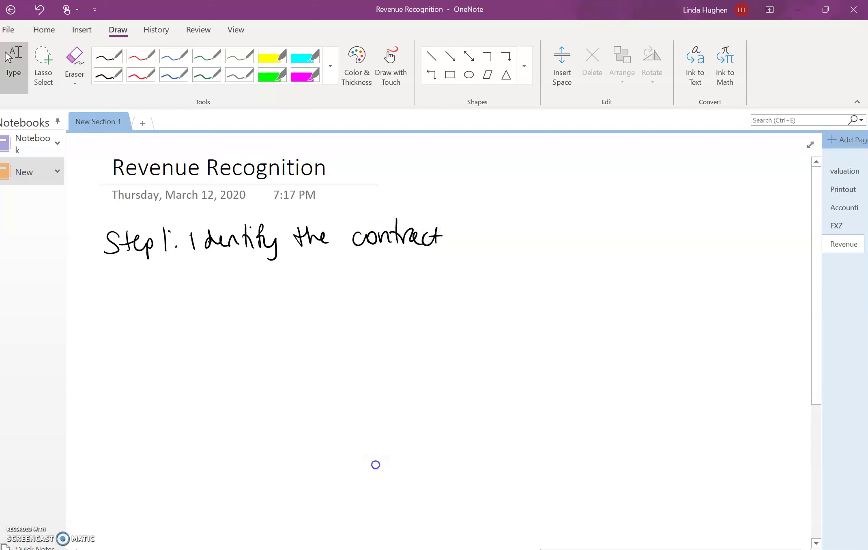
- Add the indented note '– may be written, oral, or implied' under Step 1
left_click_drag(161, 278, 166, 276)
mouse_move(180, 286)
left_mouse_down()
mouse_move(179, 272)
mouse_move(208, 284)
mouse_move(228, 275)
mouse_move(228, 298)
left_mouse_up()
mouse_move(254, 268)
left_mouse_down()
mouse_move(257, 287)
mouse_move(333, 280)
left_mouse_up()
left_click(332, 262)
mouse_move(333, 280)
left_mouse_down()
mouse_move(351, 272)
mouse_move(379, 284)
mouse_move(407, 265)
mouse_move(435, 276)
left_mouse_up()
left_click_drag(439, 278, 441, 281)
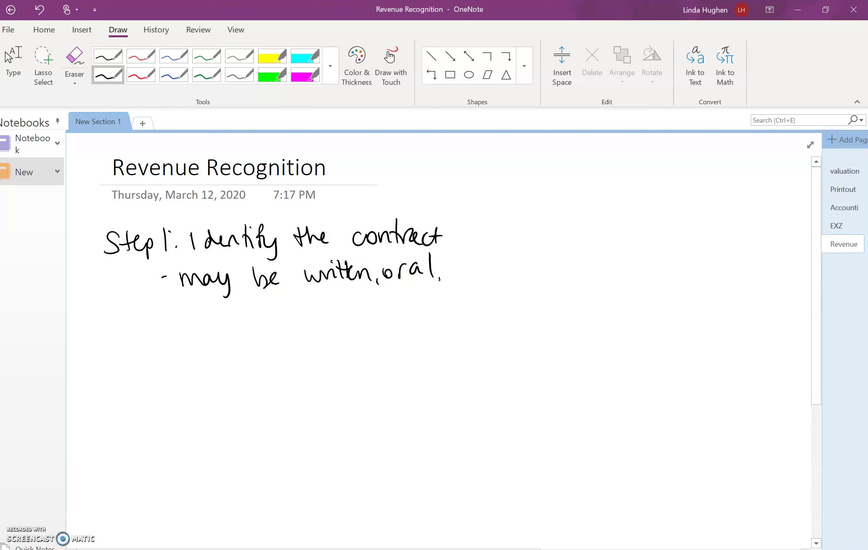
mouse_move(468, 263)
left_mouse_down()
mouse_move(466, 269)
mouse_move(479, 262)
mouse_move(505, 275)
left_mouse_up()
mouse_move(508, 276)
left_mouse_down()
mouse_move(534, 269)
mouse_move(543, 282)
left_mouse_up()
mouse_move(542, 266)
left_mouse_down()
mouse_move(570, 271)
mouse_move(589, 252)
left_mouse_up()
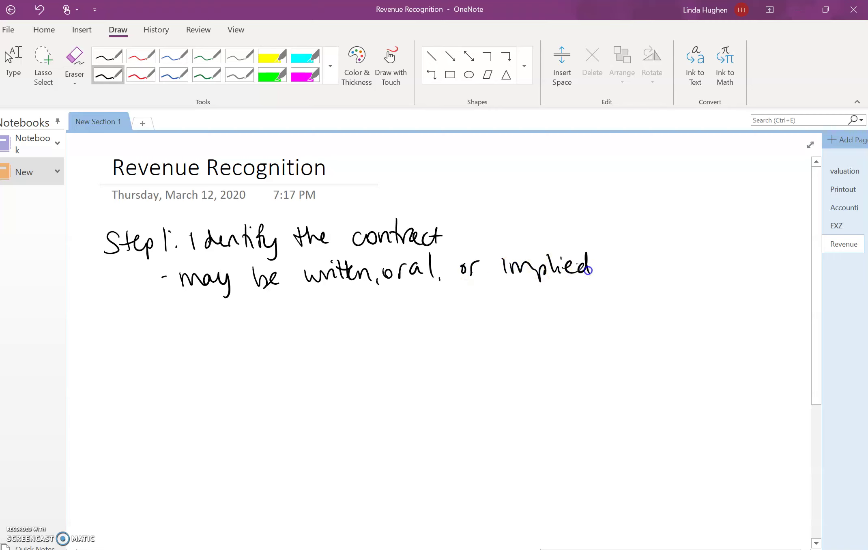
left_click(561, 258)
left_click(505, 250)
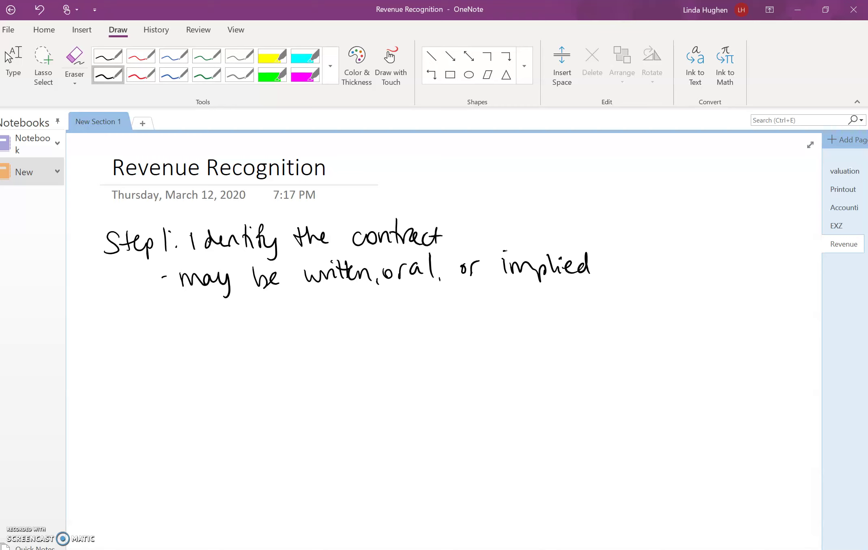
- Begin the 'Step 2: Identify the' line and erase the stray caret
mouse_move(118, 318)
left_mouse_down()
mouse_move(106, 339)
mouse_move(216, 334)
left_mouse_up()
left_click(191, 324)
left_click(191, 336)
mouse_move(224, 329)
left_mouse_down()
mouse_move(247, 335)
mouse_move(265, 322)
mouse_move(291, 345)
mouse_move(405, 322)
left_mouse_up()
mouse_move(353, 321)
left_mouse_down()
mouse_move(349, 300)
mouse_move(376, 312)
mouse_move(353, 303)
mouse_move(388, 333)
left_mouse_up()
left_click(373, 321)
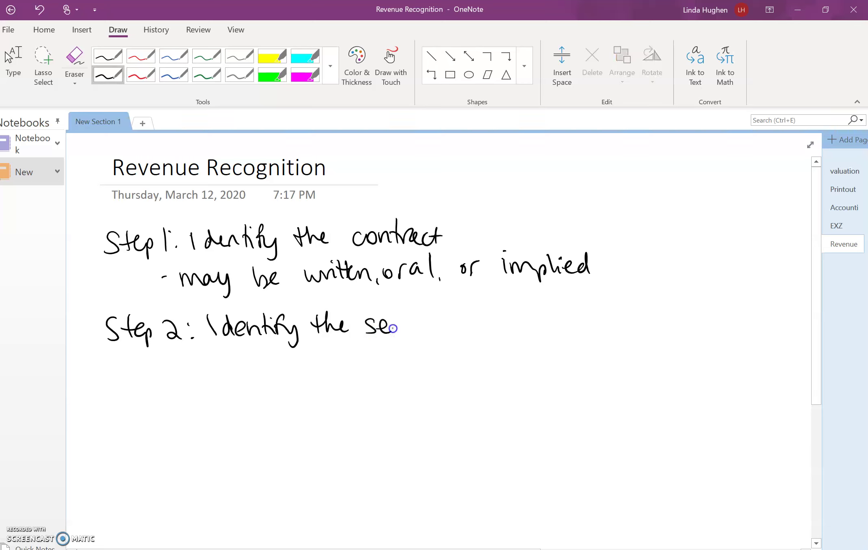
- Complete 'separate performance obligations' and brace it with the definition 'promises to provide a product or service'
mouse_move(392, 328)
left_mouse_down()
mouse_move(497, 339)
mouse_move(503, 322)
mouse_move(517, 326)
mouse_move(533, 301)
mouse_move(548, 319)
mouse_move(648, 319)
mouse_move(659, 302)
mouse_move(712, 330)
mouse_move(723, 316)
mouse_move(757, 328)
left_mouse_up()
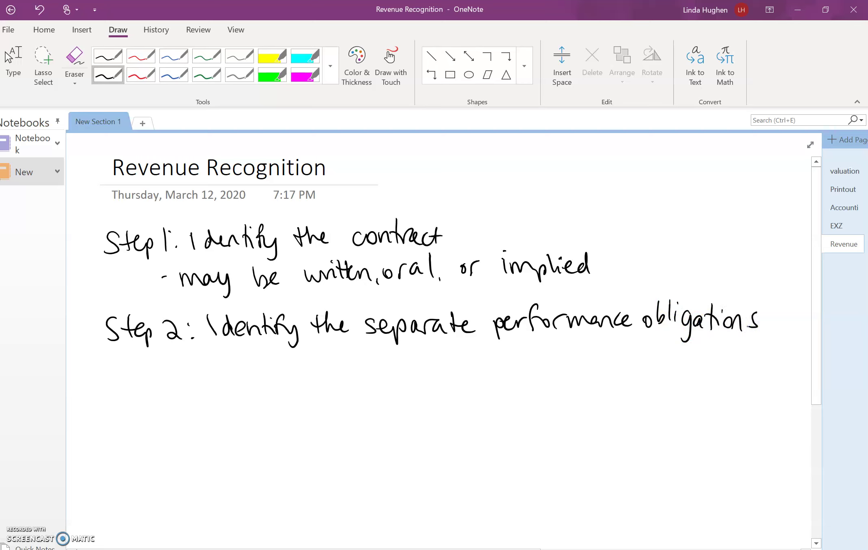
mouse_move(490, 333)
left_mouse_down()
mouse_move(496, 346)
mouse_move(712, 358)
mouse_move(748, 343)
left_mouse_up()
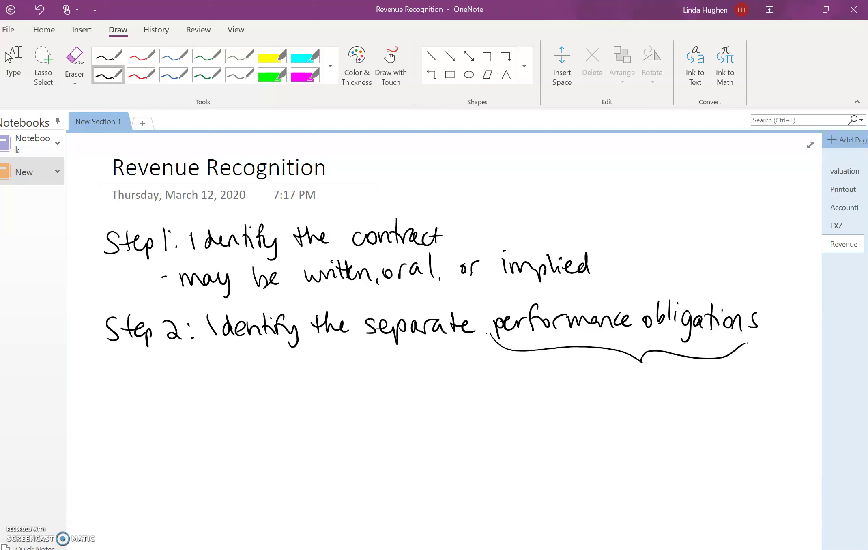
mouse_move(512, 371)
left_mouse_down()
mouse_move(515, 390)
mouse_move(523, 378)
left_mouse_up()
mouse_move(530, 380)
left_mouse_down()
mouse_move(678, 374)
mouse_move(689, 364)
mouse_move(741, 382)
left_mouse_up()
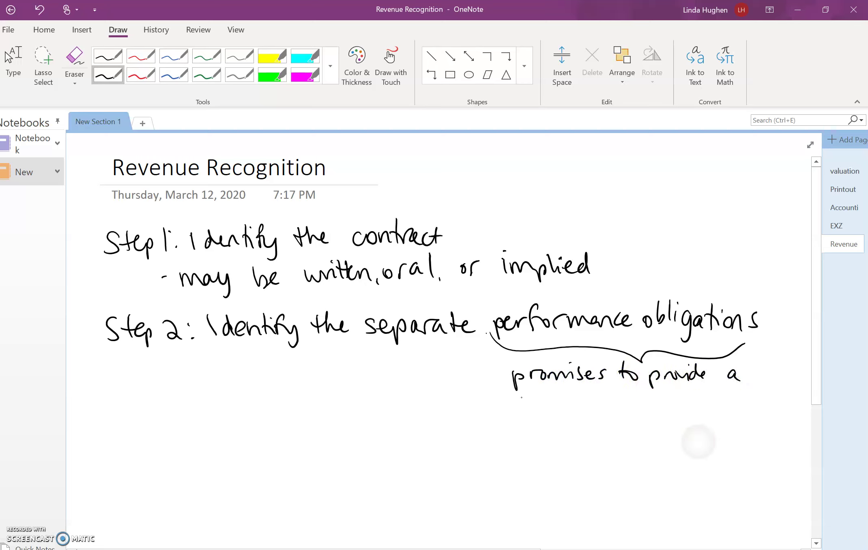
mouse_move(522, 394)
left_mouse_down()
mouse_move(525, 403)
mouse_move(655, 394)
mouse_move(667, 406)
mouse_move(687, 396)
mouse_move(726, 401)
left_mouse_up()
left_click(702, 389)
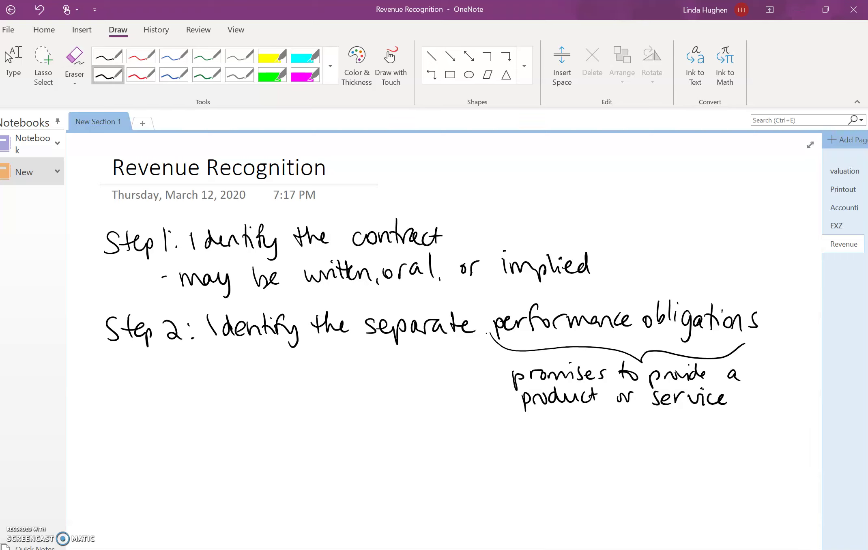
- Note the alternate names 'multiple elements' and 'multiple deliverables'
mouse_move(131, 378)
left_mouse_down()
mouse_move(154, 371)
mouse_move(171, 382)
mouse_move(207, 359)
mouse_move(281, 377)
mouse_move(380, 355)
left_mouse_up()
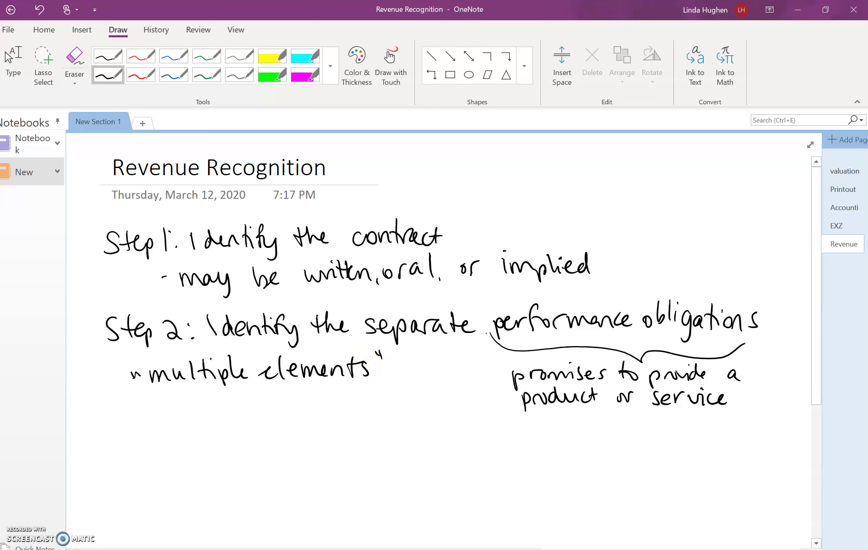
mouse_move(116, 400)
left_mouse_down()
mouse_move(162, 416)
mouse_move(179, 400)
left_mouse_up()
left_click_drag(185, 399, 194, 418)
mouse_move(185, 403)
left_mouse_down()
mouse_move(203, 402)
mouse_move(221, 426)
mouse_move(268, 401)
mouse_move(298, 418)
mouse_move(302, 402)
mouse_move(389, 410)
mouse_move(405, 389)
mouse_move(412, 393)
left_mouse_up()
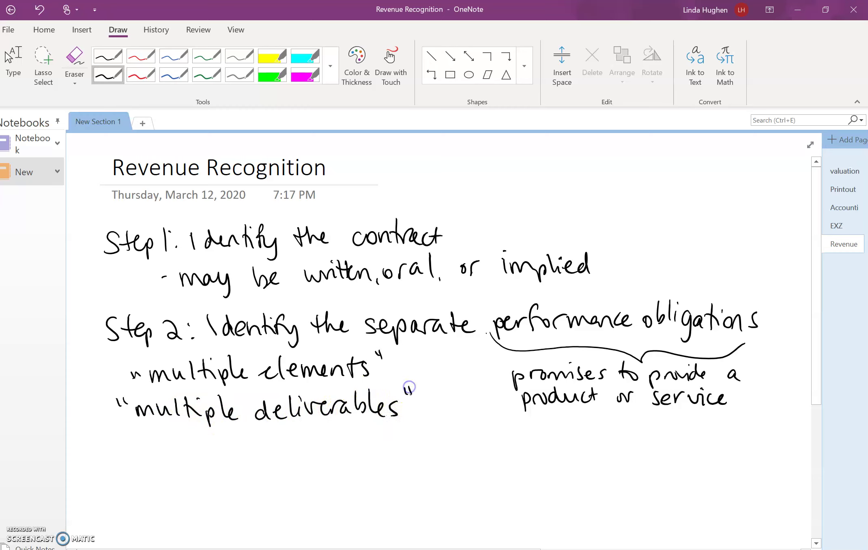
- Write the lead-in 'A product/service is separate (distinct) when:'
left_click(134, 462)
mouse_move(156, 471)
left_mouse_down()
mouse_move(168, 449)
mouse_move(174, 467)
left_mouse_up()
mouse_move(157, 462)
left_mouse_down()
mouse_move(209, 462)
mouse_move(222, 452)
left_mouse_up()
mouse_move(234, 452)
left_mouse_down()
mouse_move(281, 457)
mouse_move(308, 448)
mouse_move(364, 459)
mouse_move(407, 452)
mouse_move(520, 463)
mouse_move(579, 438)
mouse_move(671, 454)
mouse_move(683, 465)
mouse_move(770, 455)
left_mouse_up()
scroll(516, 436, "down", 3)
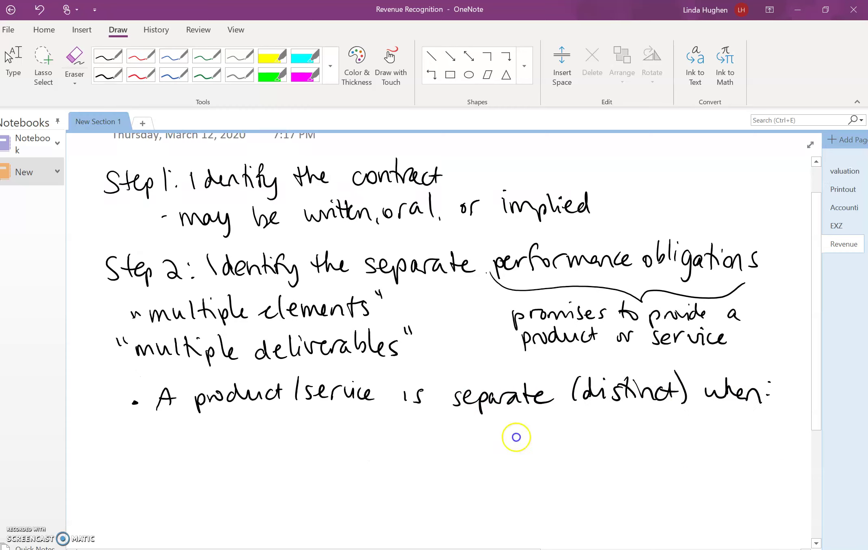
- In black ink, write criterion 1: customer benefits from the good/service alone or with readily available resources
key("Escape")
left_click(108, 75)
left_click_drag(127, 389, 128, 403)
mouse_move(132, 378)
left_mouse_down()
mouse_move(144, 407)
mouse_move(171, 392)
mouse_move(242, 398)
mouse_move(268, 385)
mouse_move(330, 393)
mouse_move(375, 386)
mouse_move(386, 400)
mouse_move(422, 390)
mouse_move(489, 399)
mouse_move(520, 383)
mouse_move(599, 401)
mouse_move(629, 388)
mouse_move(711, 394)
mouse_move(709, 416)
mouse_move(741, 379)
mouse_move(713, 399)
left_mouse_up()
left_click_drag(759, 377, 743, 412)
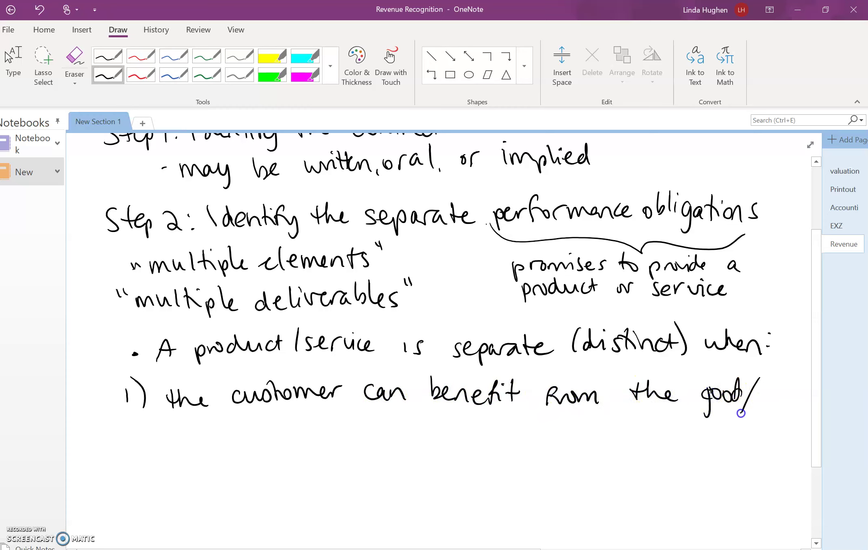
mouse_move(176, 427)
left_mouse_down()
mouse_move(162, 440)
mouse_move(535, 425)
mouse_move(567, 451)
mouse_move(588, 434)
mouse_move(708, 430)
mouse_move(700, 424)
left_mouse_up()
mouse_move(164, 467)
left_mouse_down()
mouse_move(236, 481)
mouse_move(246, 466)
mouse_move(265, 488)
mouse_move(328, 470)
mouse_move(339, 485)
mouse_move(353, 482)
mouse_move(346, 475)
mouse_move(355, 465)
mouse_move(424, 473)
mouse_move(494, 461)
mouse_move(519, 475)
left_mouse_up()
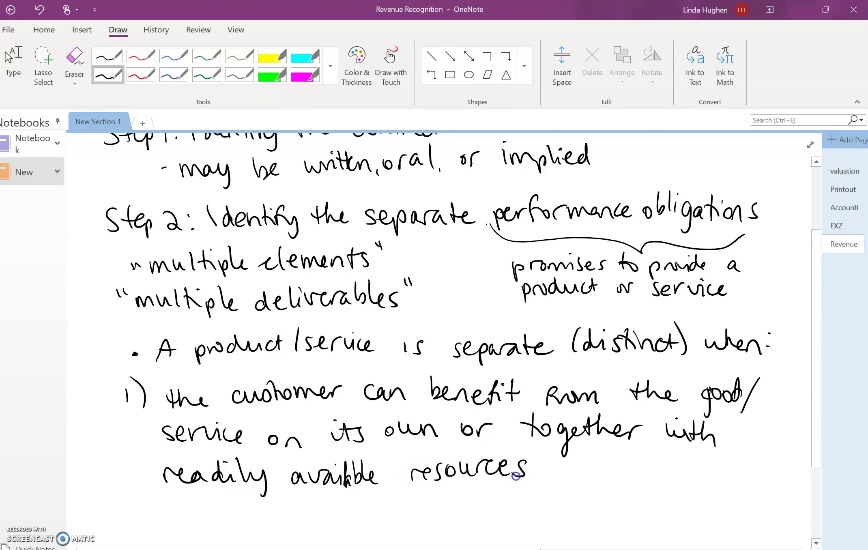
scroll(601, 398, "down", 3)
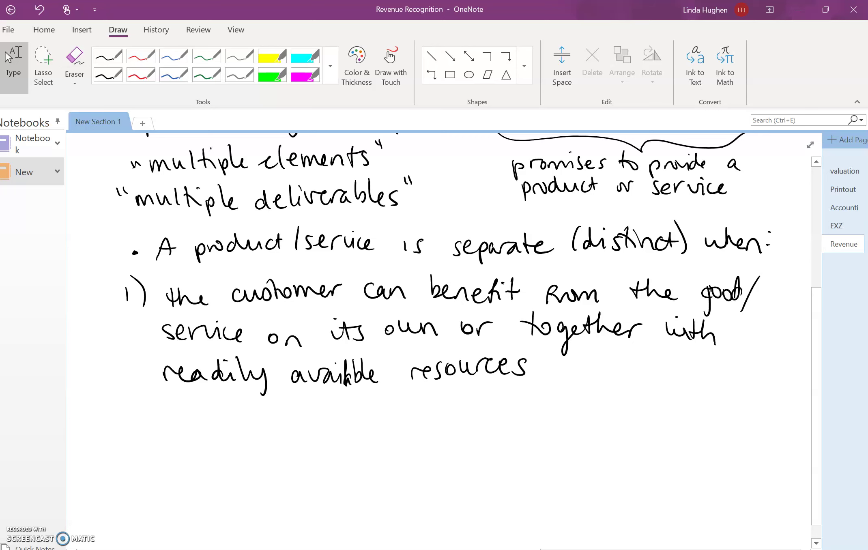
key("alt+Tab")
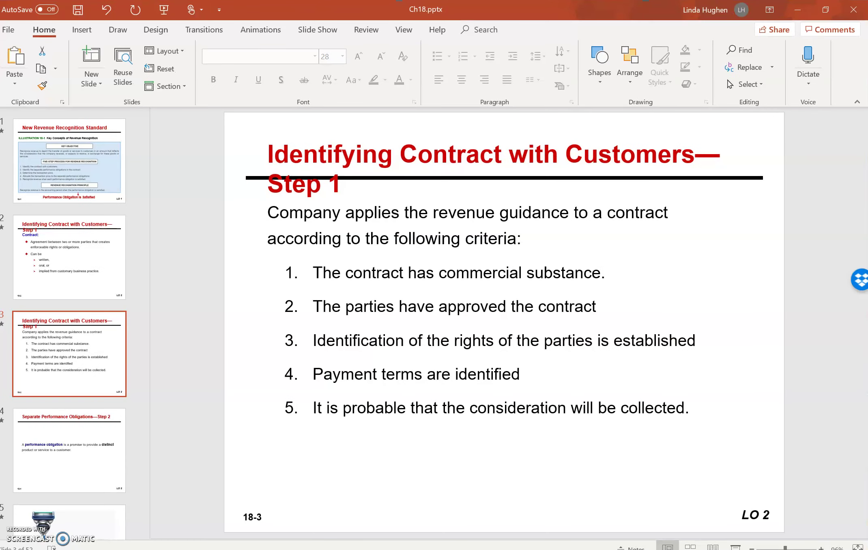
- On slide 5, circle the razor head, the handle and the two cartridge packs in ink
left_click(69, 523)
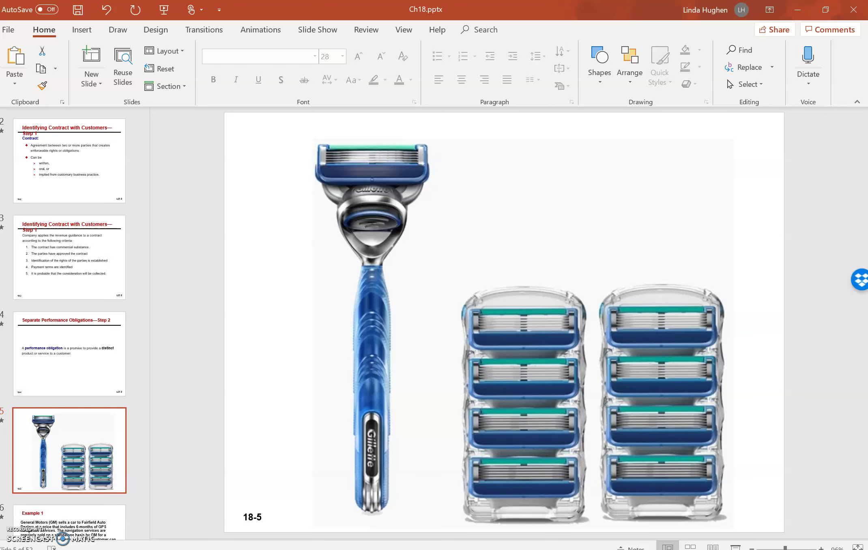
mouse_move(329, 153)
left_mouse_down()
mouse_move(321, 175)
mouse_move(446, 158)
mouse_move(426, 156)
left_mouse_up()
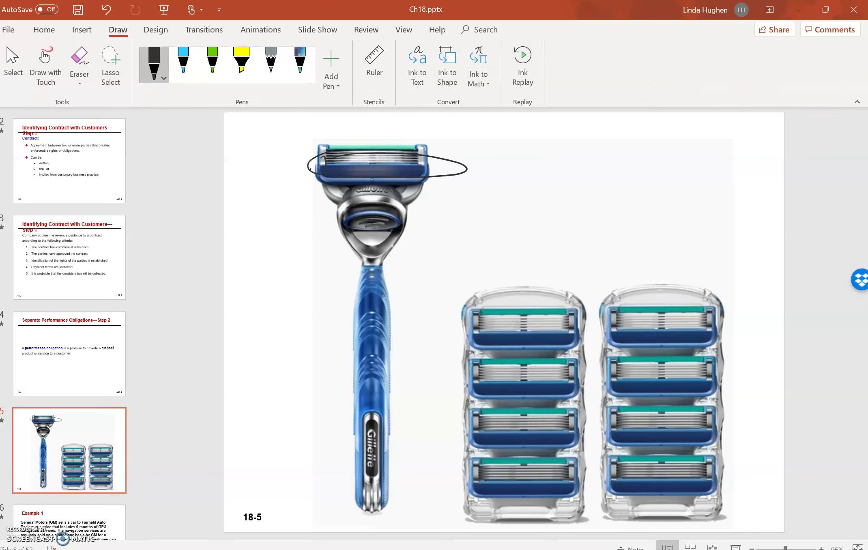
left_click_drag(329, 160, 454, 167)
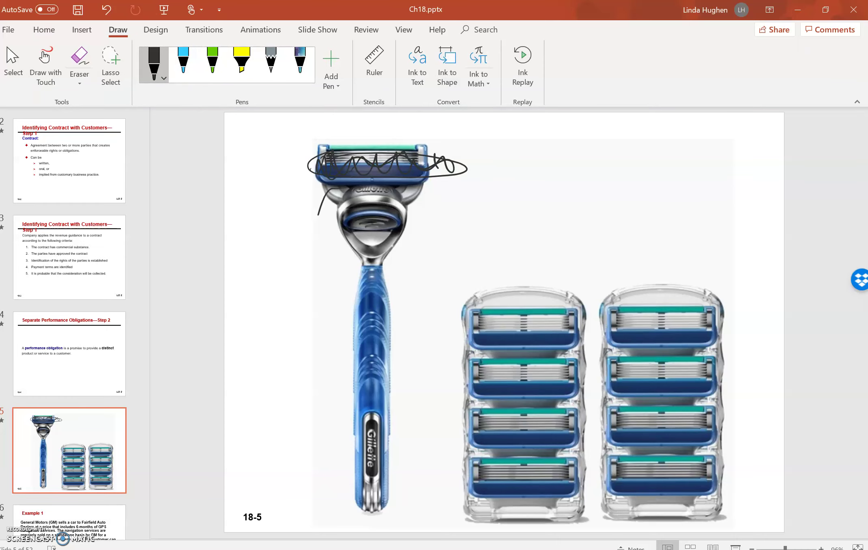
mouse_move(319, 213)
left_mouse_down()
mouse_move(398, 471)
mouse_move(410, 187)
mouse_move(320, 491)
left_mouse_up()
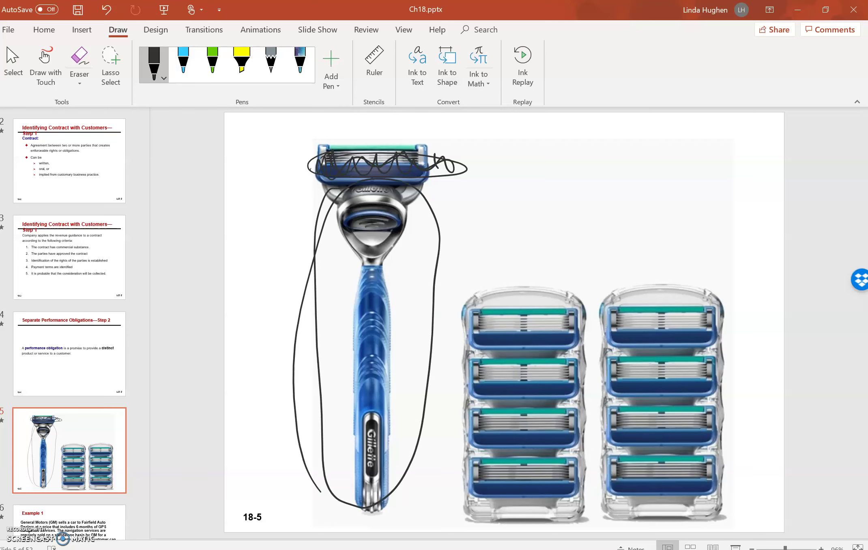
mouse_move(515, 267)
left_mouse_down()
mouse_move(483, 293)
mouse_move(672, 515)
mouse_move(514, 288)
left_mouse_up()
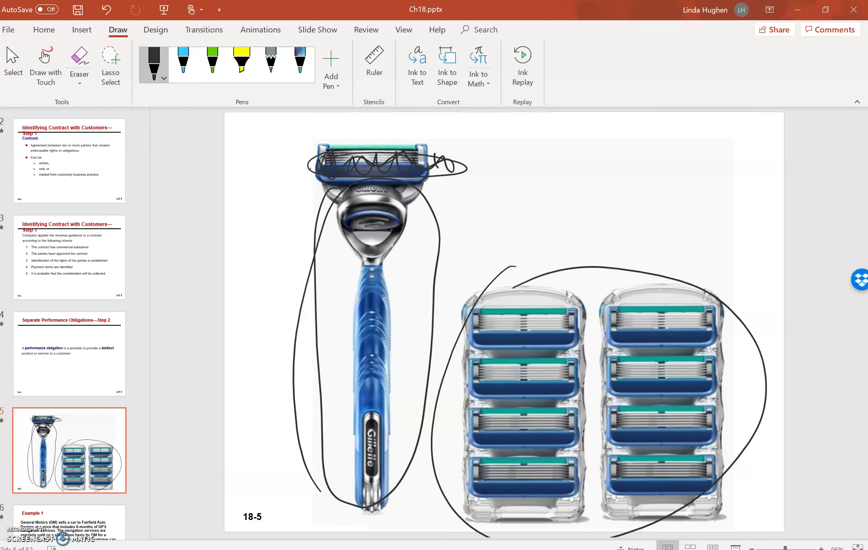
left_click_drag(569, 277, 604, 253)
- Write 'AND' then criterion 2: goods/services separately identifiable in the contract (not interdependent)
key("alt+Tab")
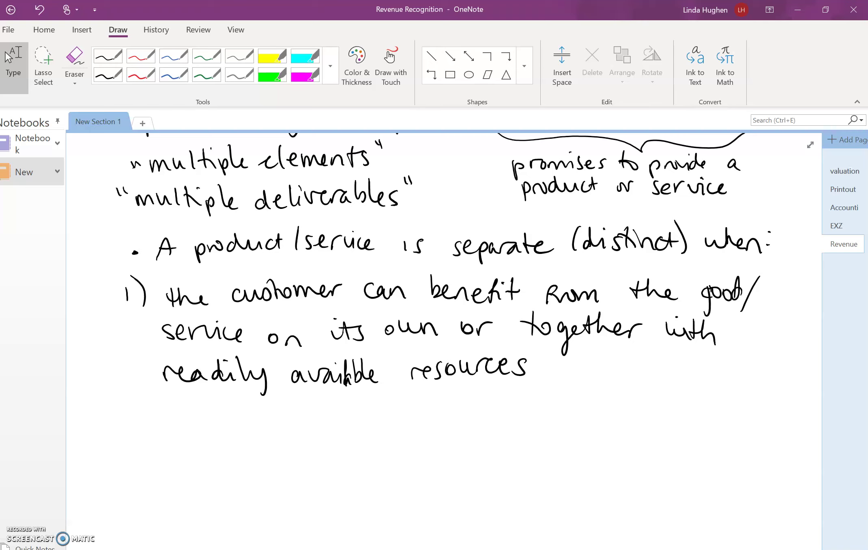
mouse_move(271, 422)
left_mouse_down()
mouse_move(306, 402)
mouse_move(302, 416)
left_mouse_up()
mouse_move(113, 437)
left_mouse_down()
mouse_move(116, 456)
mouse_move(166, 439)
mouse_move(191, 450)
mouse_move(233, 451)
mouse_move(240, 465)
mouse_move(254, 446)
mouse_move(293, 457)
mouse_move(354, 447)
mouse_move(473, 449)
mouse_move(588, 432)
mouse_move(651, 444)
mouse_move(661, 419)
mouse_move(680, 441)
mouse_move(723, 448)
mouse_move(753, 432)
mouse_move(780, 451)
left_mouse_up()
left_click_drag(171, 482, 386, 490)
mouse_move(433, 463)
left_mouse_down()
mouse_move(435, 496)
mouse_move(471, 472)
mouse_move(509, 471)
mouse_move(525, 485)
mouse_move(538, 459)
mouse_move(537, 473)
mouse_move(573, 481)
mouse_move(689, 479)
mouse_move(695, 498)
left_mouse_up()
left_click(702, 490)
left_click_drag(591, 489, 592, 504)
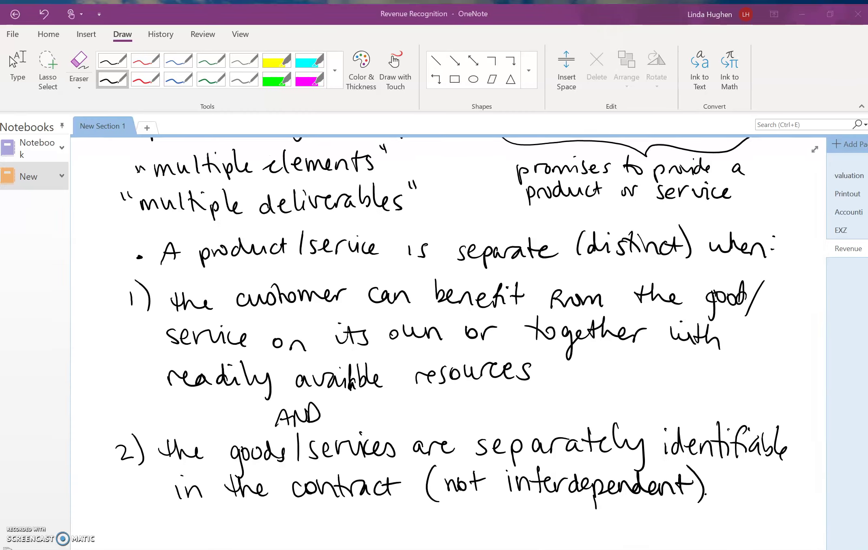
- Scroll through Examples 1–3 in the Word class examples document, then return to the razor slide
key("alt+Tab")
scroll(424, 325, "down", 2)
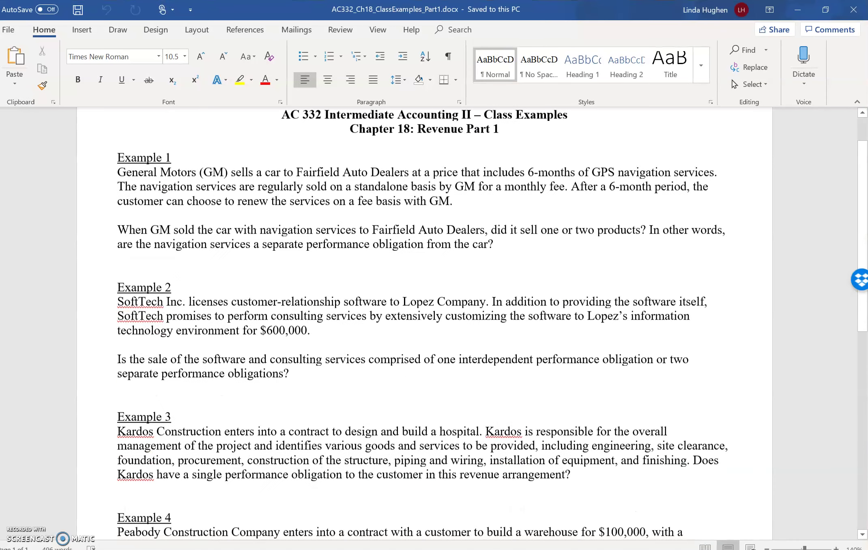
scroll(424, 325, "up", 2)
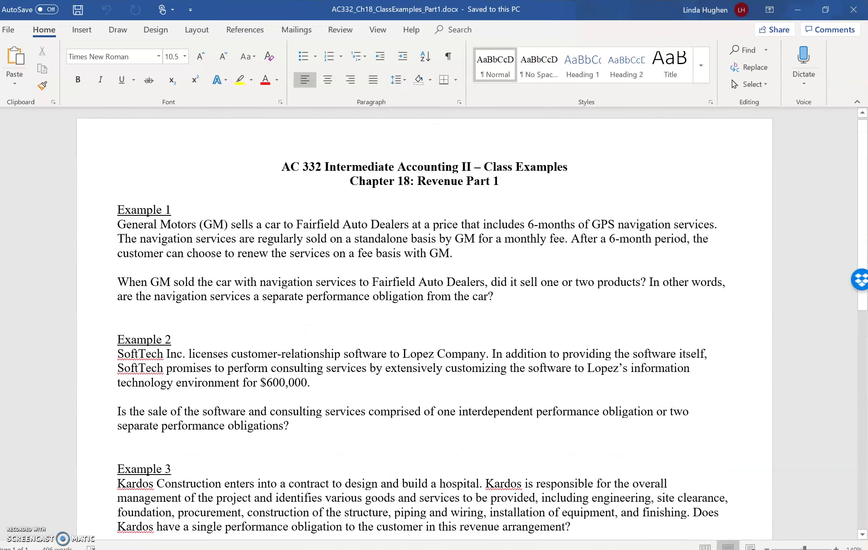
scroll(424, 324, "down", 1)
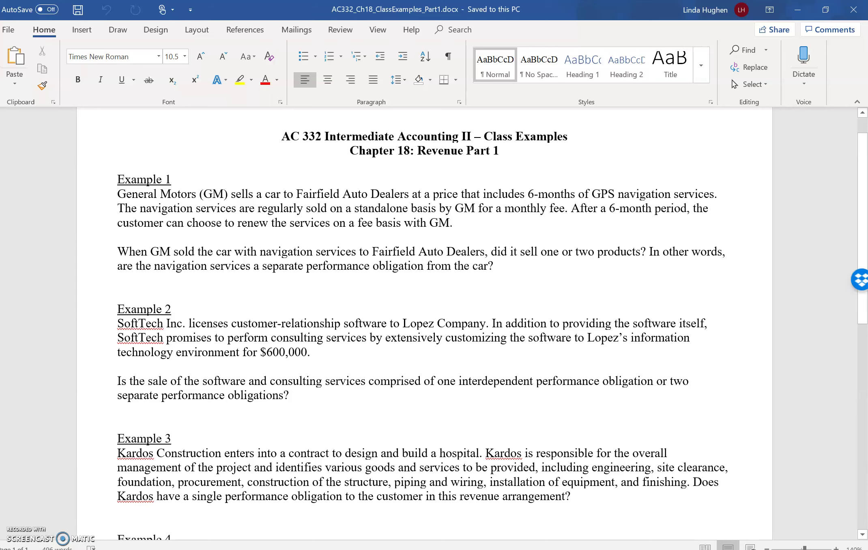
key("alt+Tab")
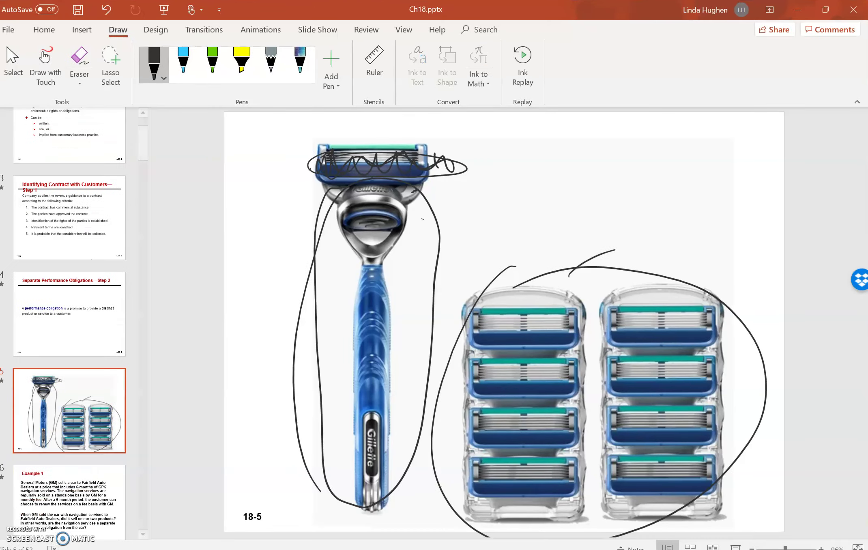
- Advance to slide 6, Example 1, on GM's car sale bundled with GPS navigation services
key("Down")
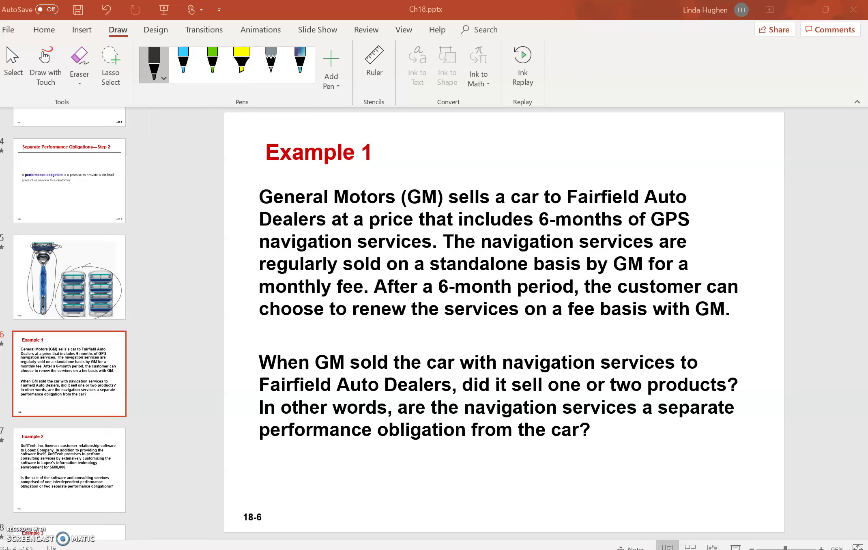
- Handwrite an underlined 'Example 1' heading in black ink below criterion 2
key("alt+Tab")
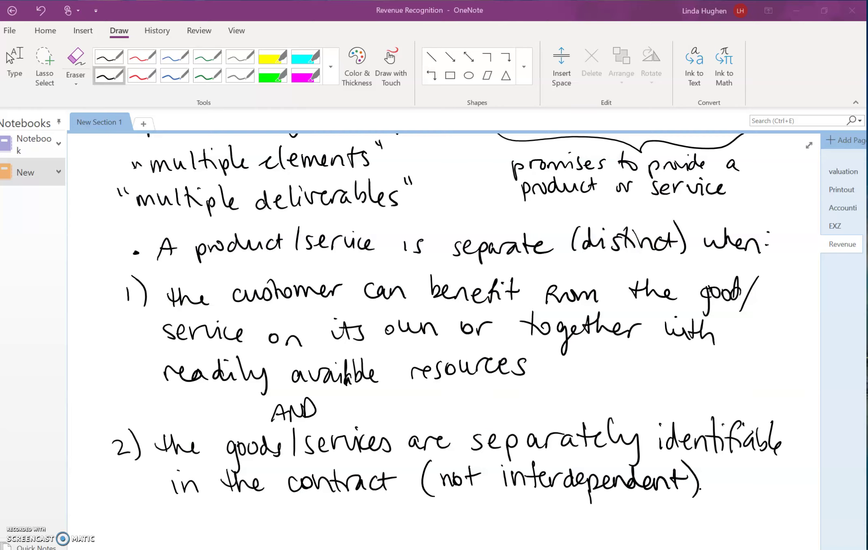
scroll(517, 334, "down", 5)
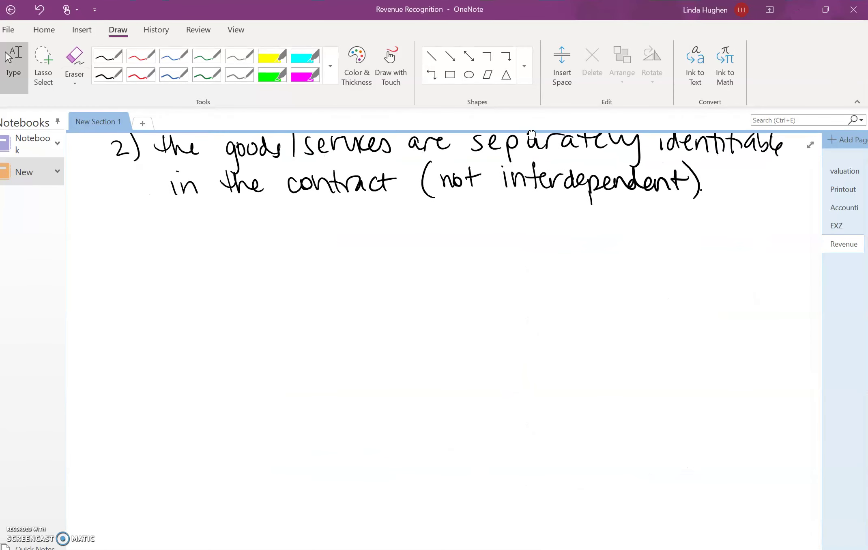
left_click(107, 74)
mouse_move(104, 241)
left_mouse_down()
mouse_move(107, 263)
mouse_move(105, 251)
left_mouse_up()
mouse_move(115, 243)
left_mouse_down()
mouse_move(121, 262)
mouse_move(167, 248)
mouse_move(200, 263)
left_mouse_up()
left_click_drag(104, 276, 213, 274)
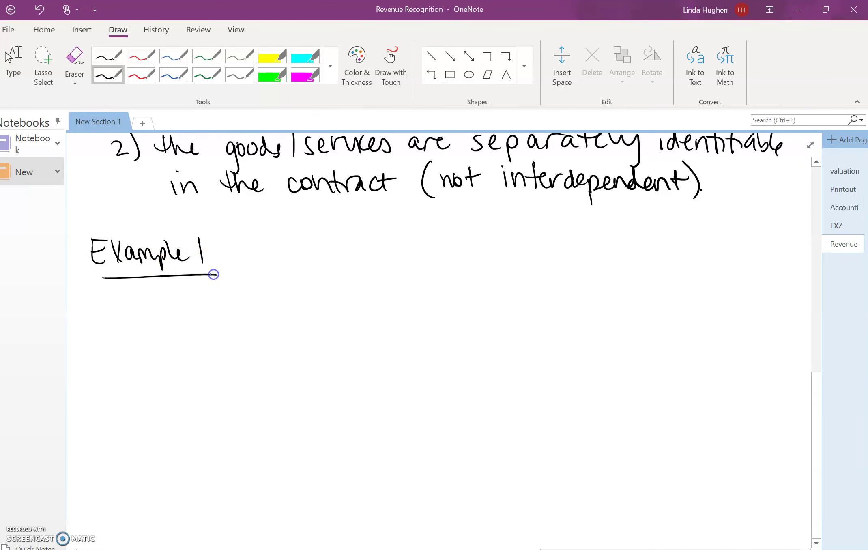
scroll(383, 463, "up", 8)
scroll(383, 463, "up", 2)
scroll(365, 386, "down", 4)
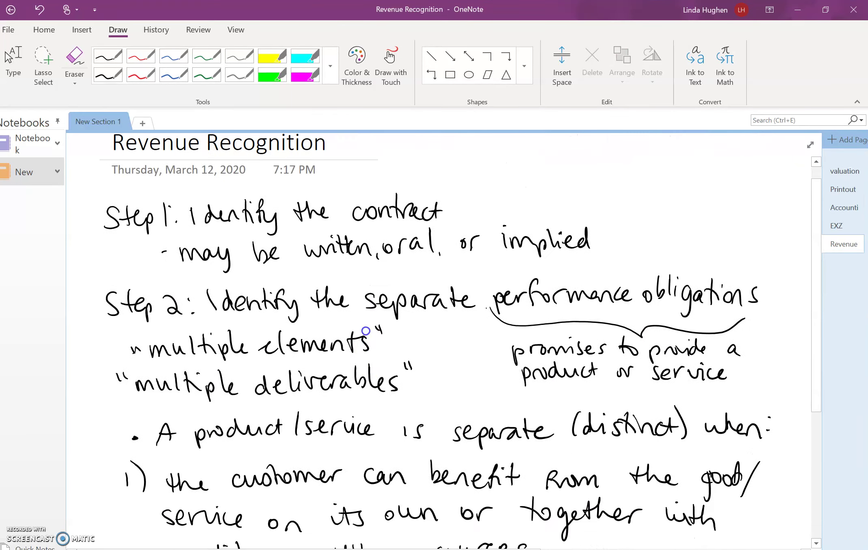
scroll(352, 381, "down", 2)
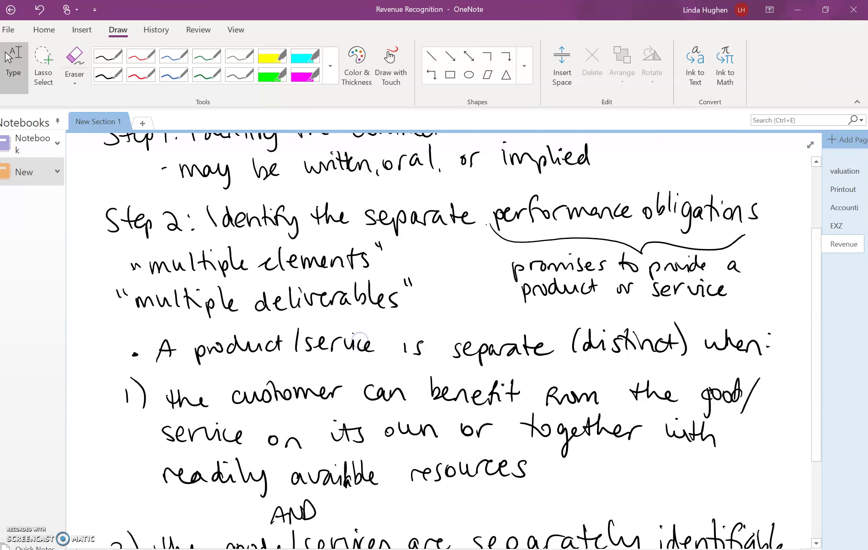
scroll(411, 399, "down", 2)
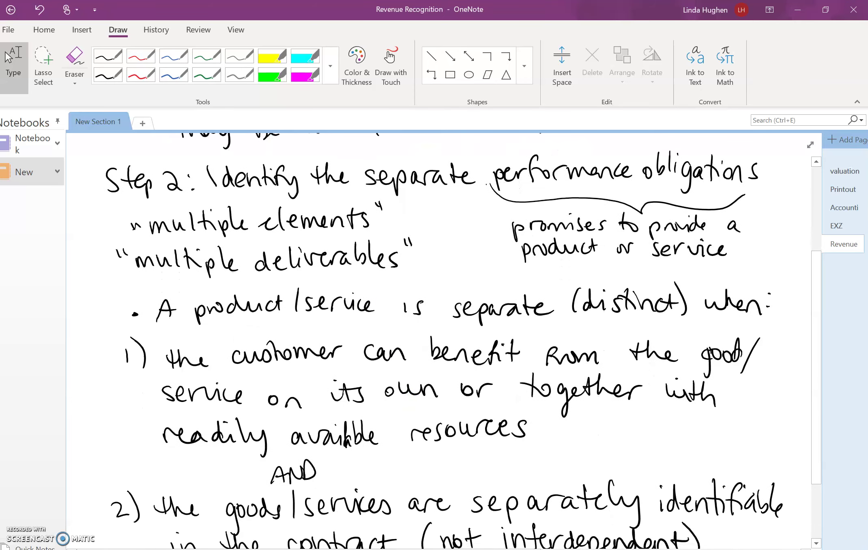
scroll(431, 385, "down", 5)
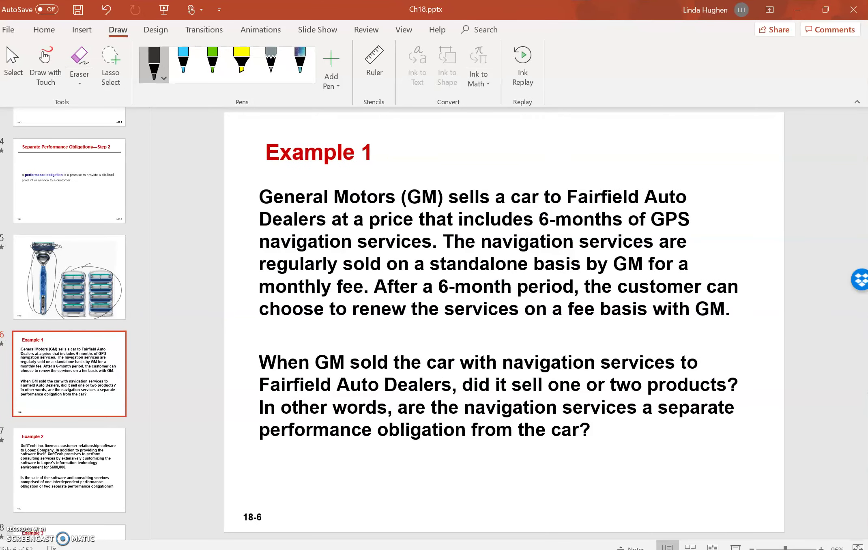
- Underline the slide sentence saying navigation services are sold standalone for a monthly fee
left_click_drag(473, 254, 678, 257)
left_click_drag(309, 279, 613, 280)
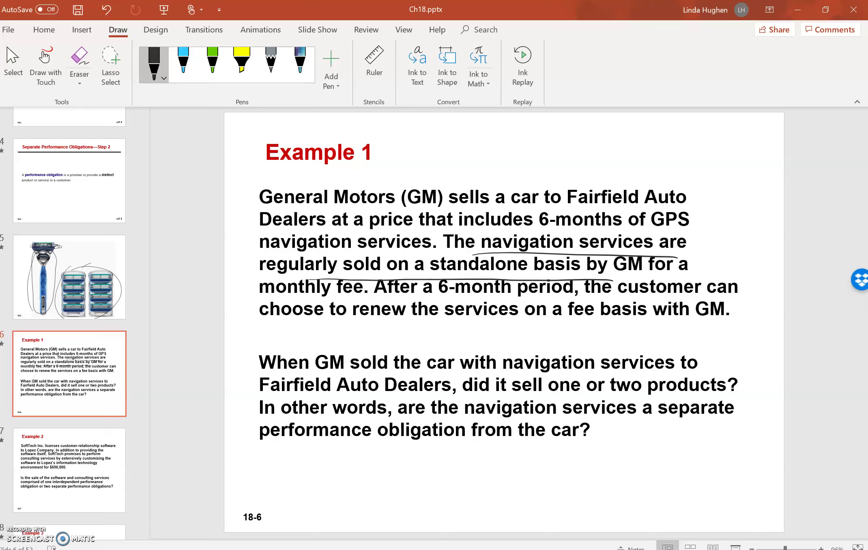
key("alt+Tab")
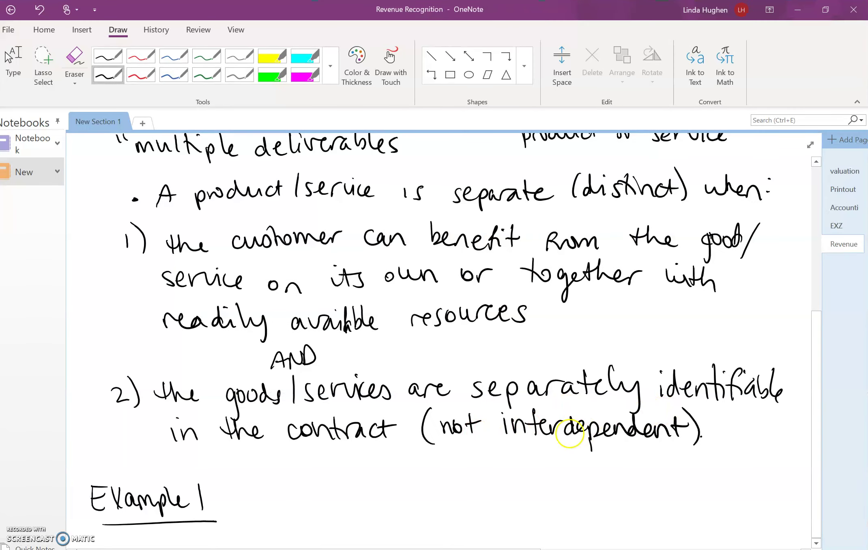
- Answer Example 1 with 'There are two separate perf. oblig.'
mouse_move(545, 430)
left_mouse_down()
mouse_move(489, 345)
mouse_move(489, 316)
left_mouse_up()
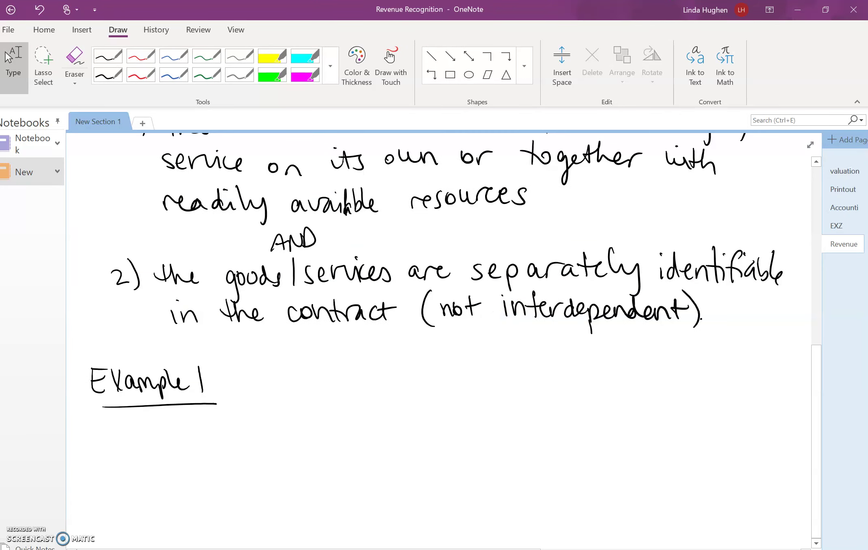
mouse_move(107, 424)
left_mouse_down()
mouse_move(109, 441)
mouse_move(197, 436)
mouse_move(227, 421)
mouse_move(364, 428)
left_mouse_up()
mouse_move(402, 413)
left_mouse_down()
mouse_move(405, 421)
mouse_move(444, 411)
mouse_move(458, 423)
mouse_move(510, 405)
mouse_move(524, 436)
left_mouse_up()
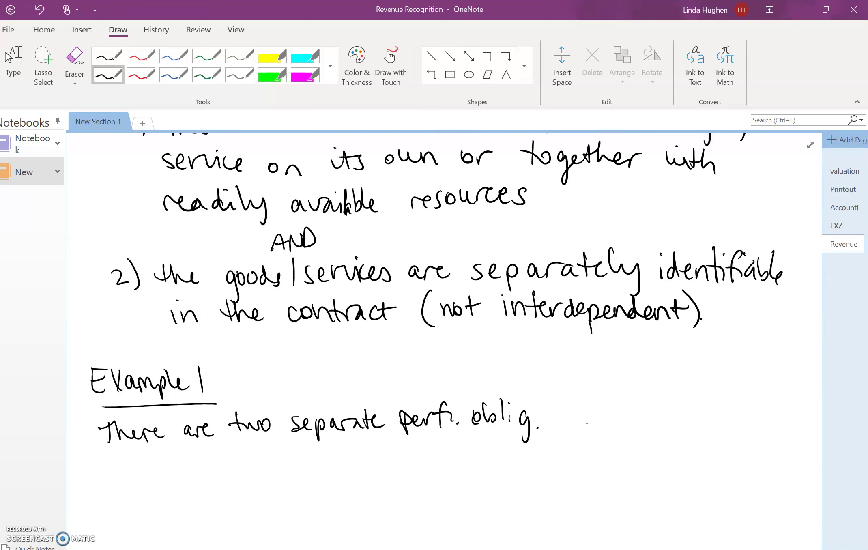
- Write an underlined 'Example 2' heading beneath the Example 1 answer
scroll(587, 424, "down", 3)
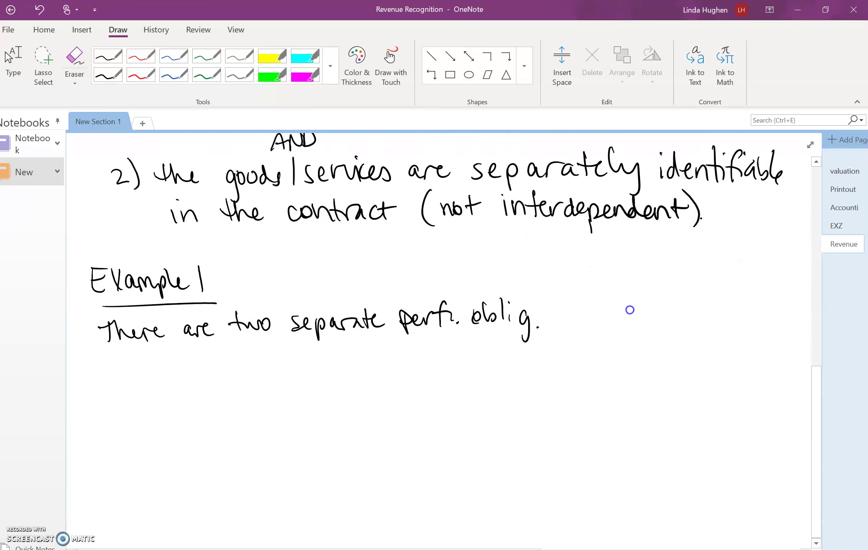
key("Escape")
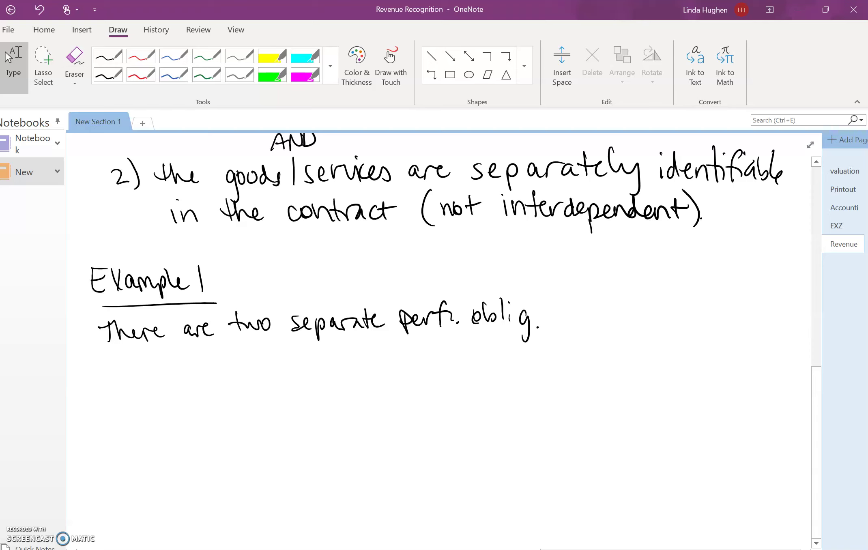
mouse_move(87, 394)
left_mouse_down()
mouse_move(92, 403)
mouse_move(150, 406)
mouse_move(175, 423)
mouse_move(198, 406)
mouse_move(236, 410)
left_mouse_up()
left_click_drag(101, 428, 256, 425)
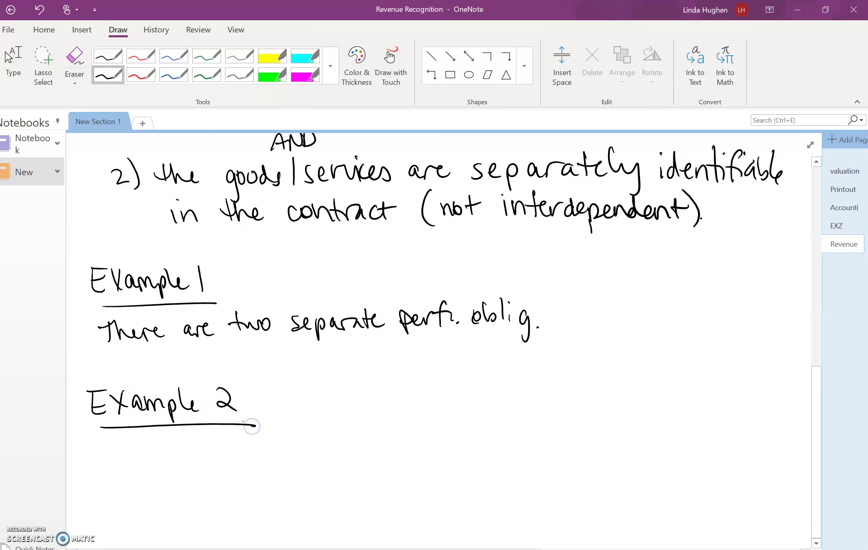
- Move to slide 7, Example 2, and circle 'extensively customizing' in ink
key("alt+Tab")
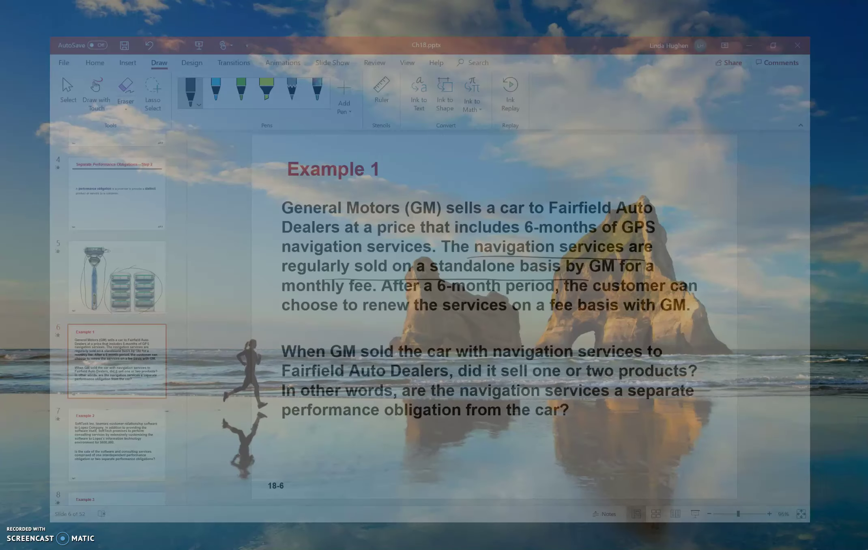
key("Page_Down")
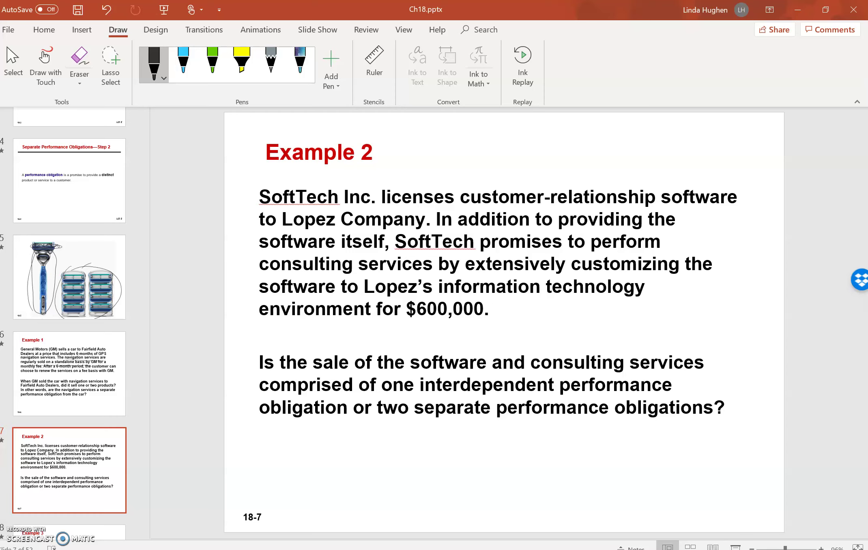
mouse_move(465, 255)
left_mouse_down()
mouse_move(544, 284)
mouse_move(692, 271)
mouse_move(570, 245)
mouse_move(467, 254)
left_mouse_up()
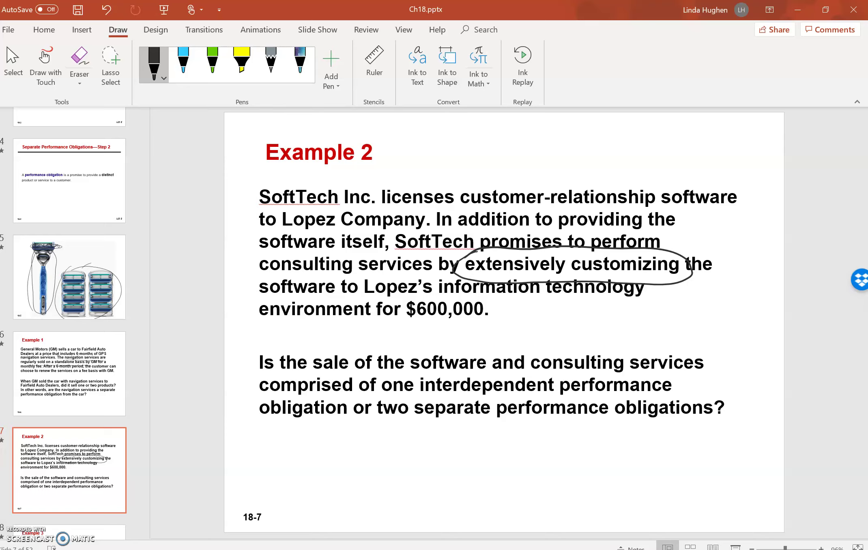
- Handwrite 'One combined performance obligation.' under the Example 2 heading
key("alt+Tab")
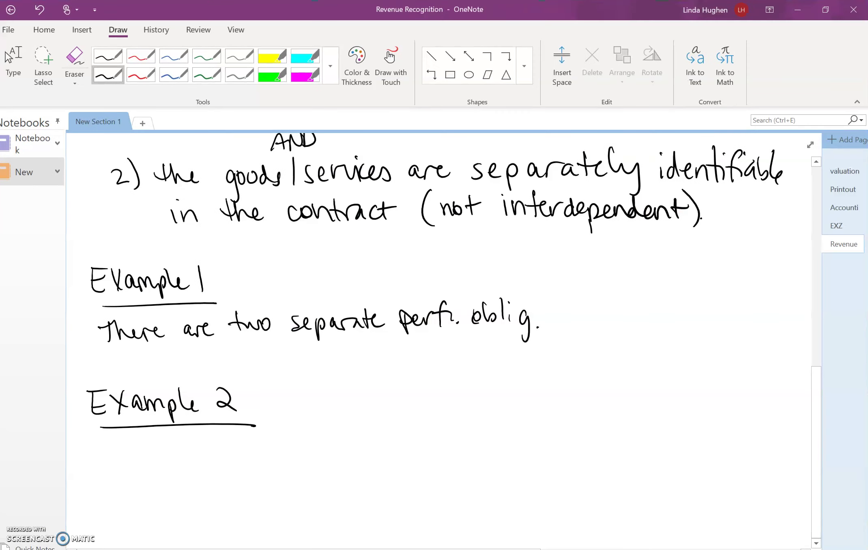
scroll(458, 324, "down", 3)
key("Escape")
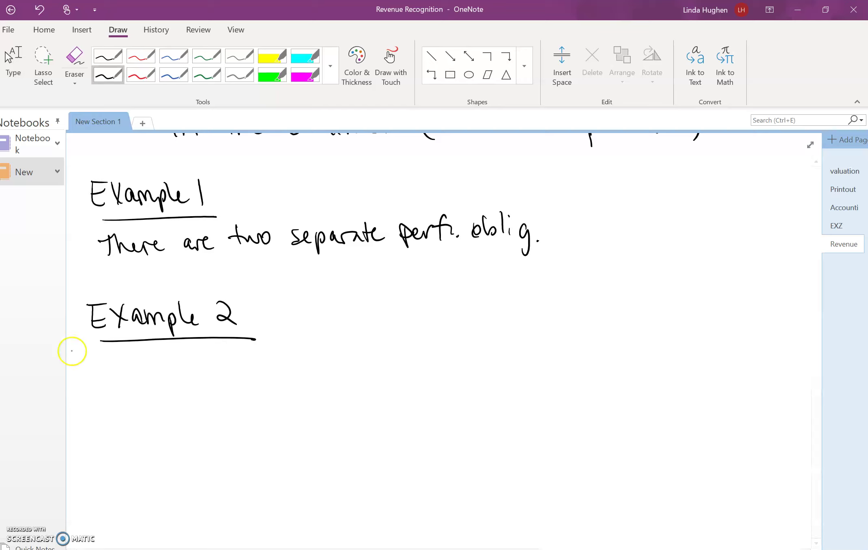
mouse_move(99, 366)
left_mouse_down()
mouse_move(93, 372)
mouse_move(130, 381)
mouse_move(258, 373)
mouse_move(285, 382)
mouse_move(331, 356)
mouse_move(343, 372)
mouse_move(471, 368)
mouse_move(560, 391)
left_mouse_up()
left_click(165, 373)
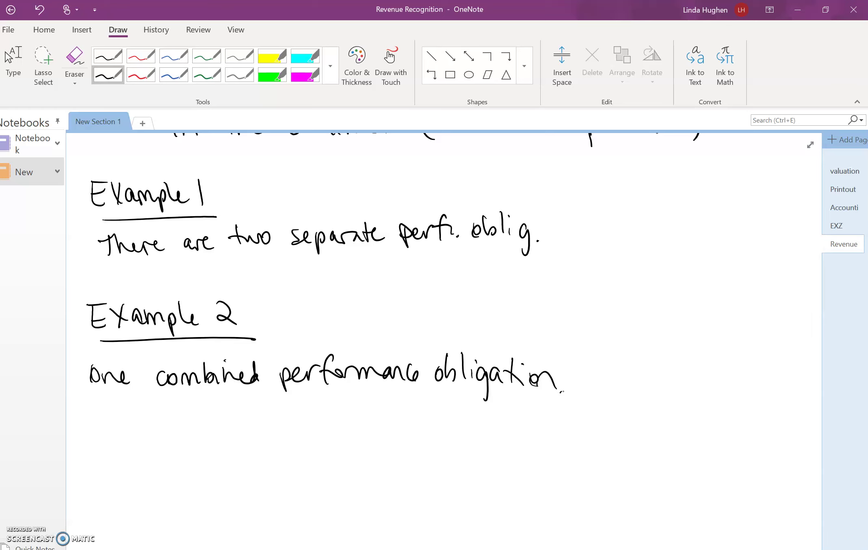
- Advance to slide 8, Example 3 on Kardos Construction's hospital design-and-build contract
key("alt+Tab")
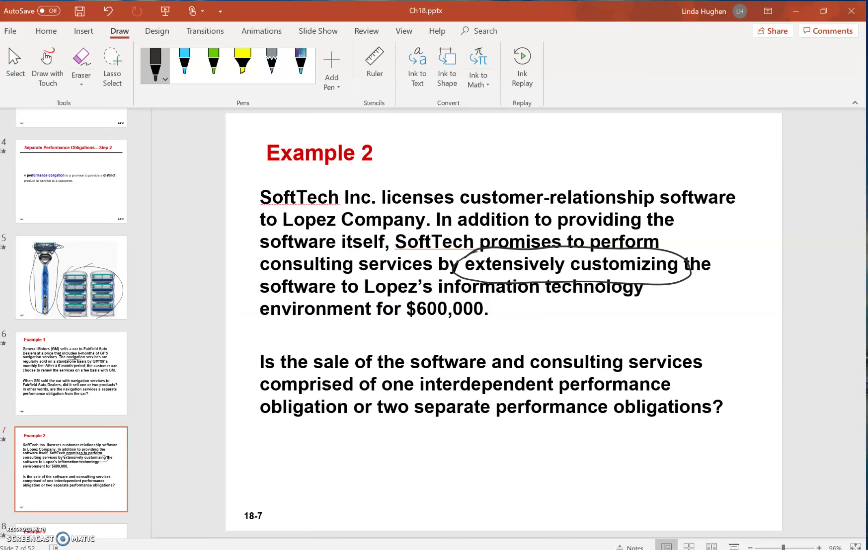
key("Down")
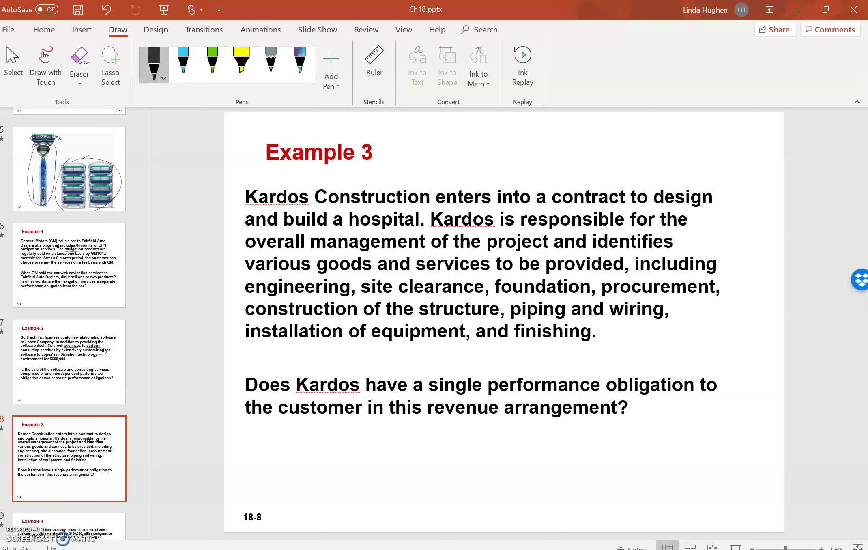
left_click(562, 457)
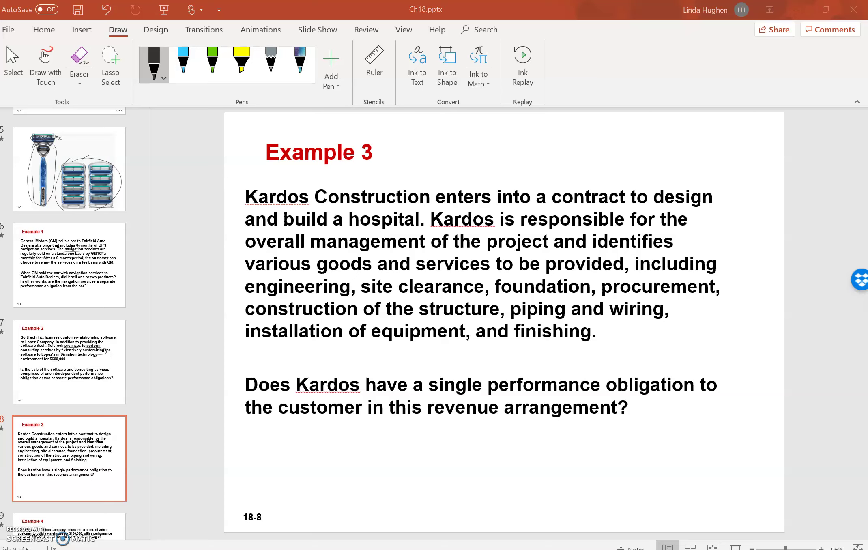
- Write and underline 'Example 3', then answer it with 'One combined perf. oblig.'
key("alt+Tab")
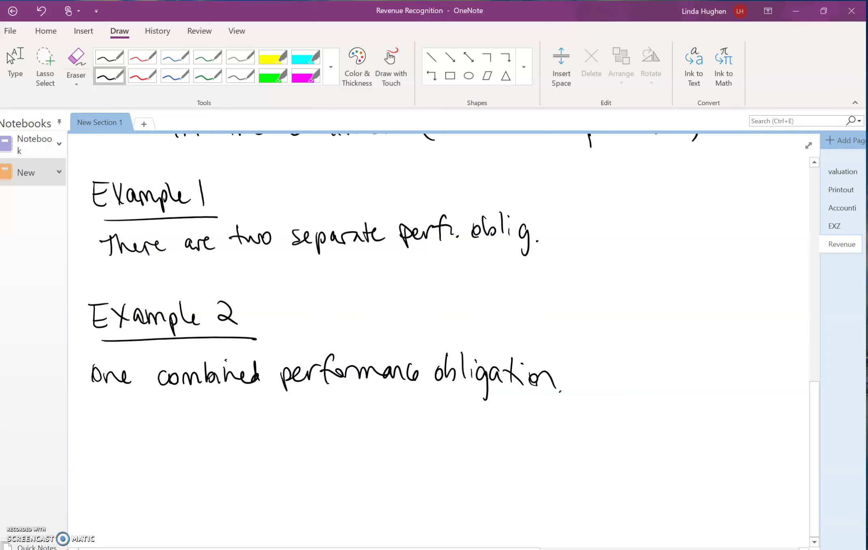
scroll(500, 344, "down", 2)
mouse_move(91, 330)
left_mouse_down()
mouse_move(106, 354)
mouse_move(106, 330)
left_mouse_up()
left_click_drag(93, 343, 117, 358)
mouse_move(121, 345)
left_mouse_down()
mouse_move(138, 351)
mouse_move(161, 340)
mouse_move(176, 351)
mouse_move(202, 349)
left_mouse_up()
left_click_drag(117, 365, 207, 367)
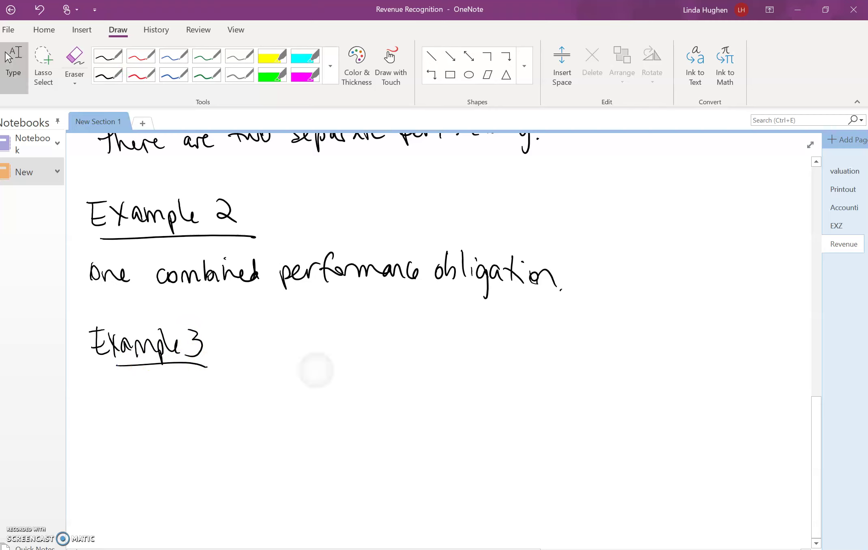
mouse_move(122, 385)
left_mouse_down()
mouse_move(157, 400)
mouse_move(219, 388)
mouse_move(287, 393)
mouse_move(357, 372)
mouse_move(409, 374)
mouse_move(440, 407)
left_mouse_up()
left_click(450, 389)
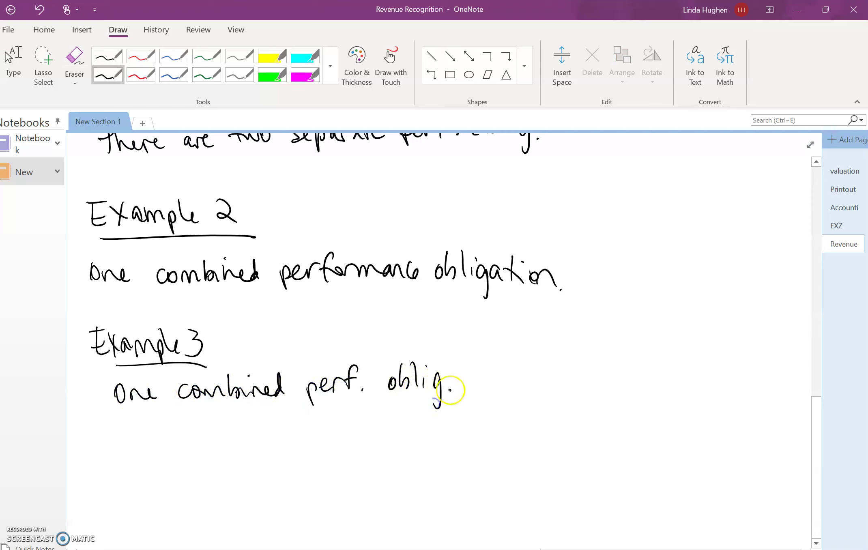